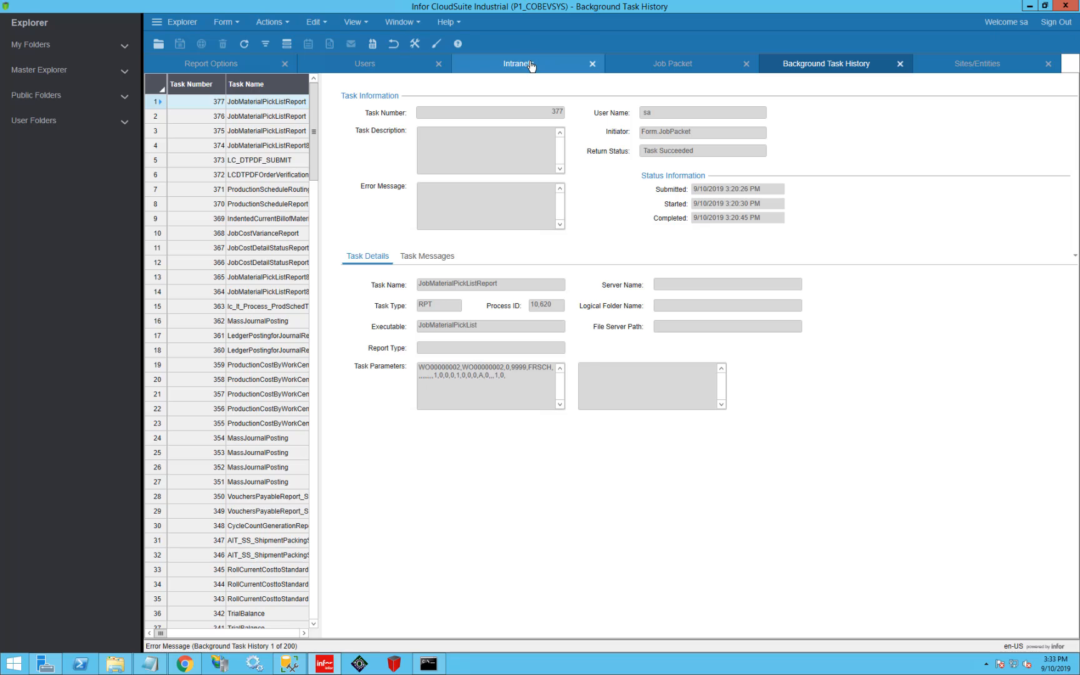
# - Review the WBGROUP intranet's general and reporting settings, including the SMTP authentication and delivery method options
pyautogui.click(531, 66)
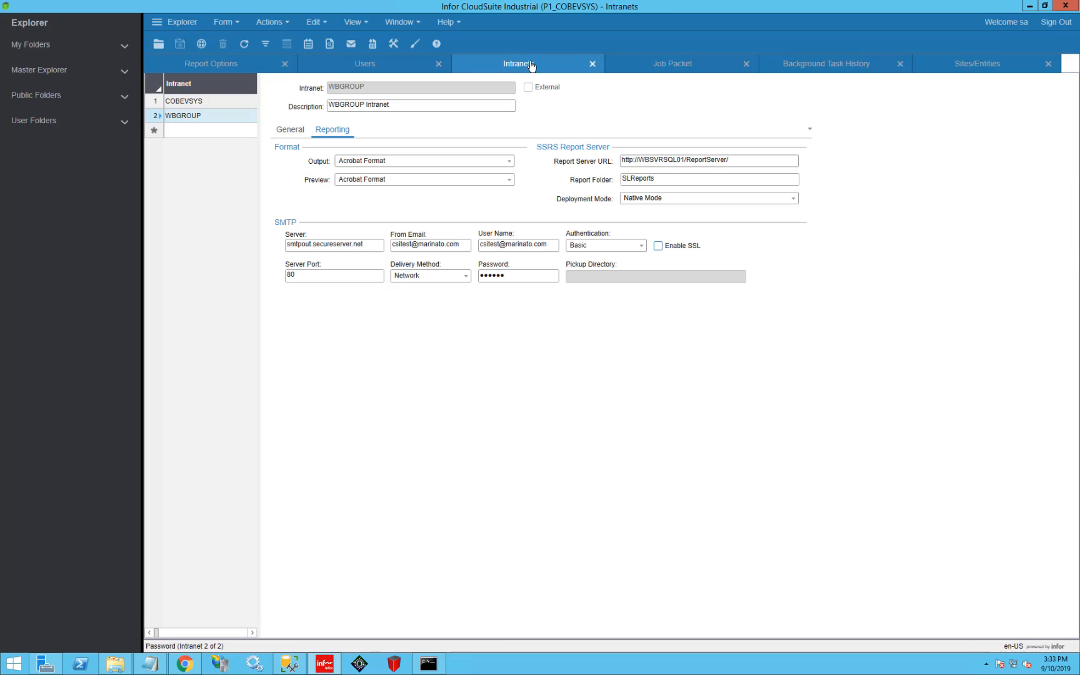
pyautogui.click(623, 161)
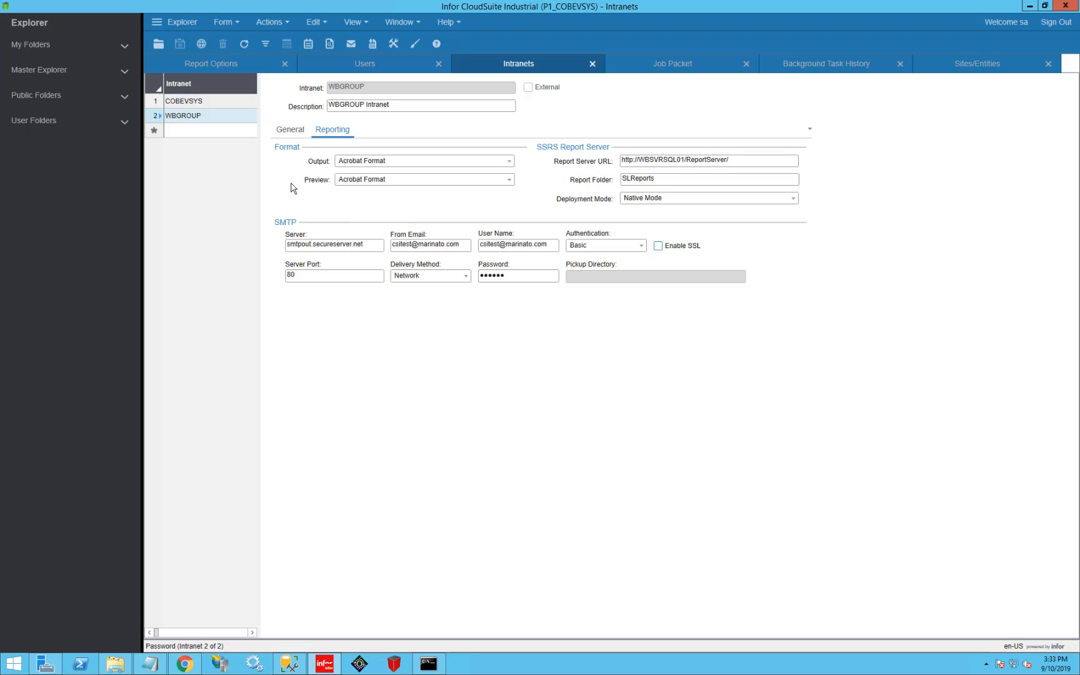
pyautogui.click(287, 131)
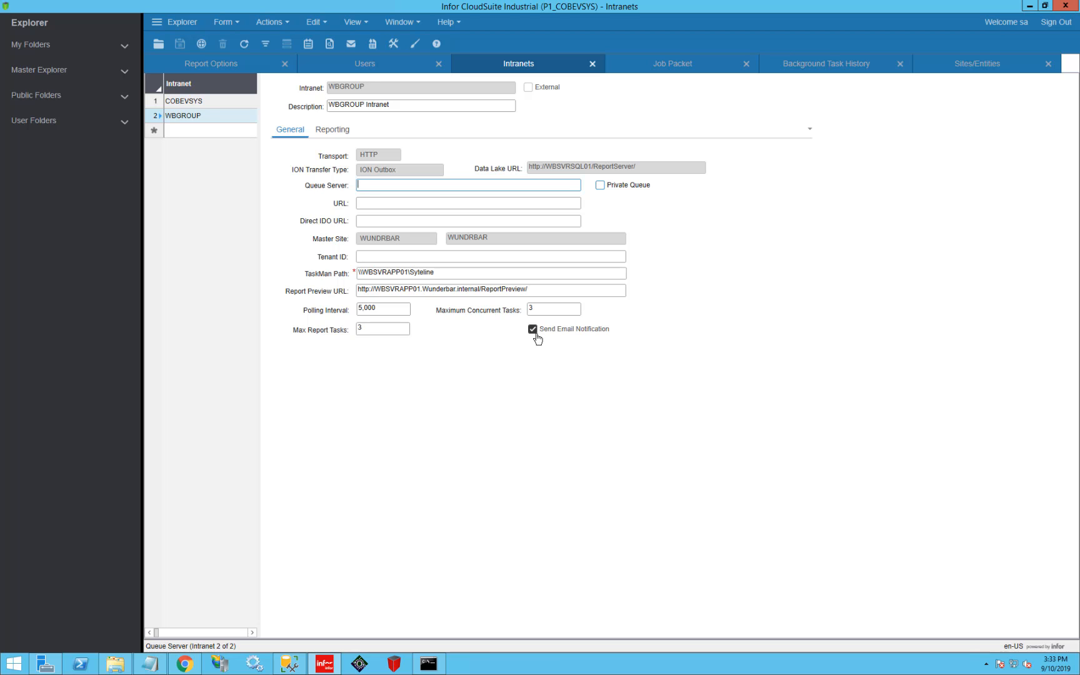
pyautogui.click(339, 137)
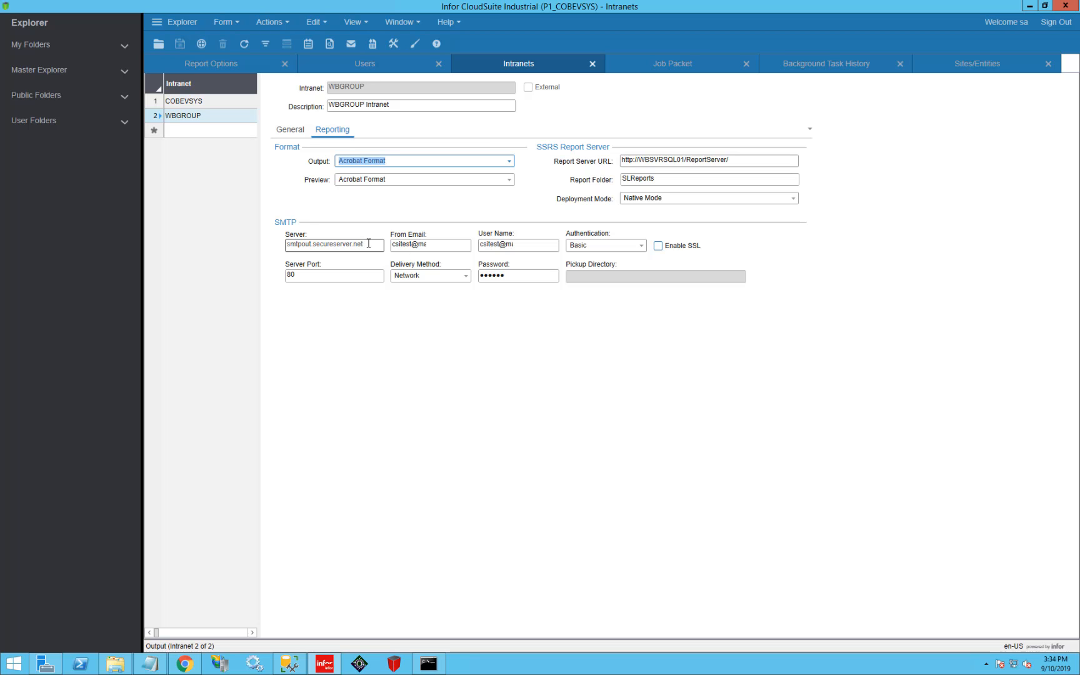
pyautogui.click(641, 246)
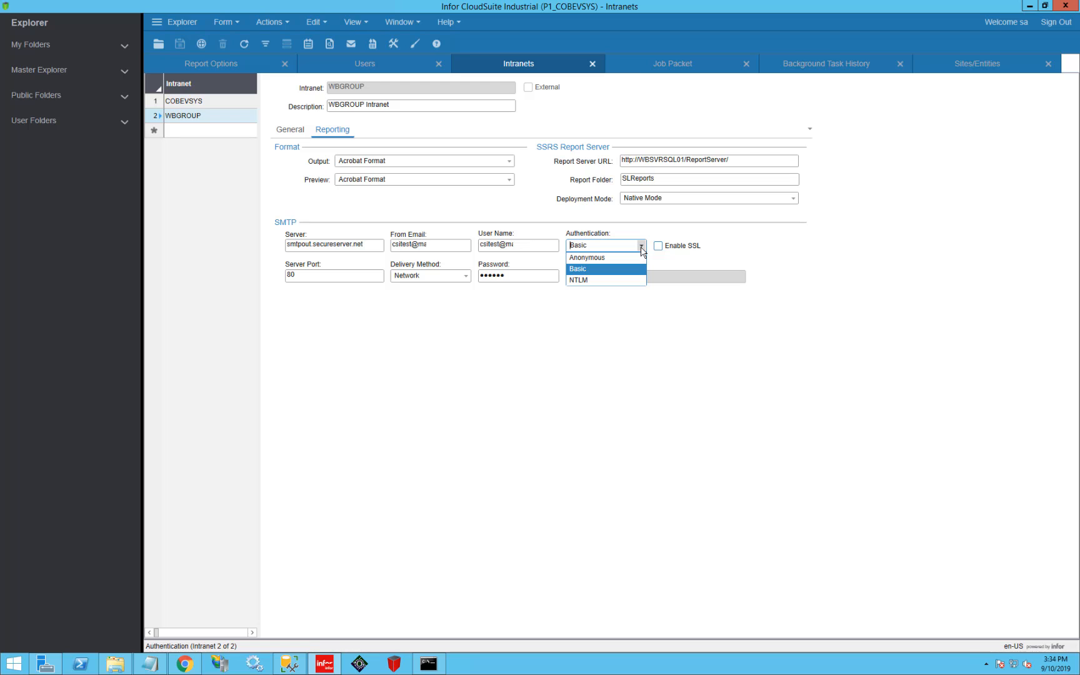
pyautogui.click(641, 248)
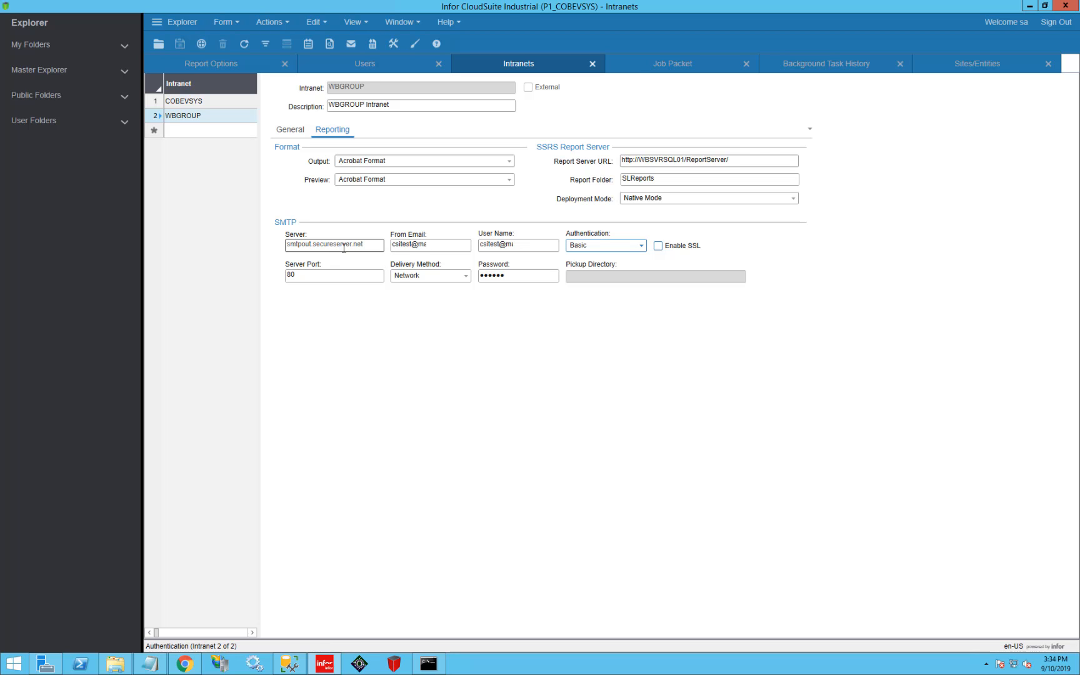
pyautogui.click(466, 276)
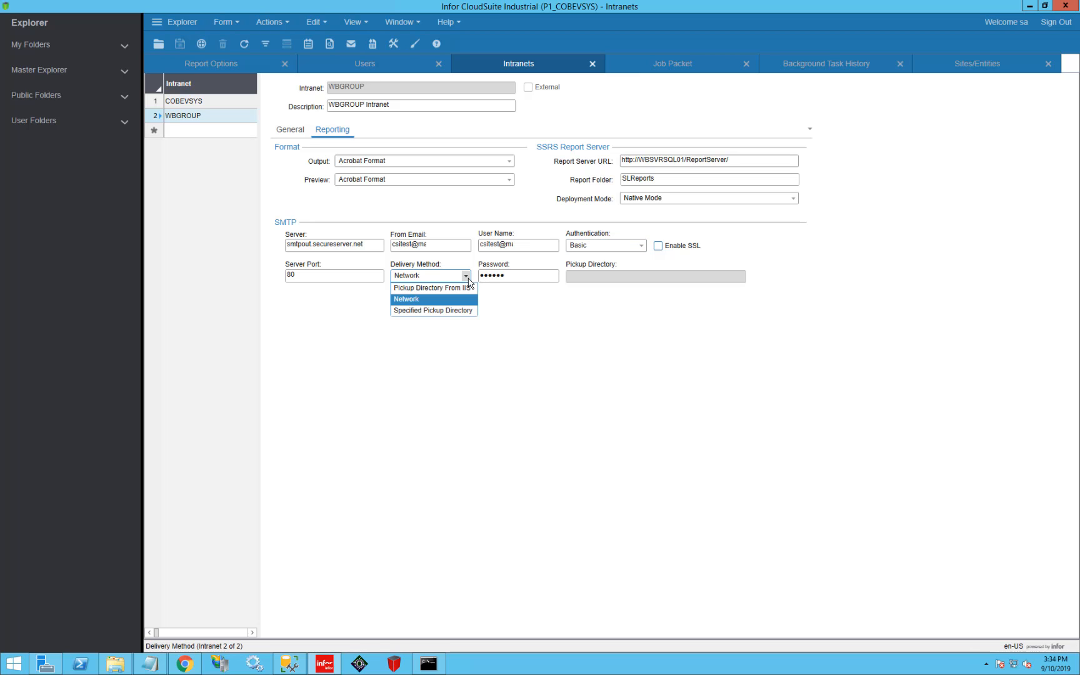
pyautogui.click(466, 278)
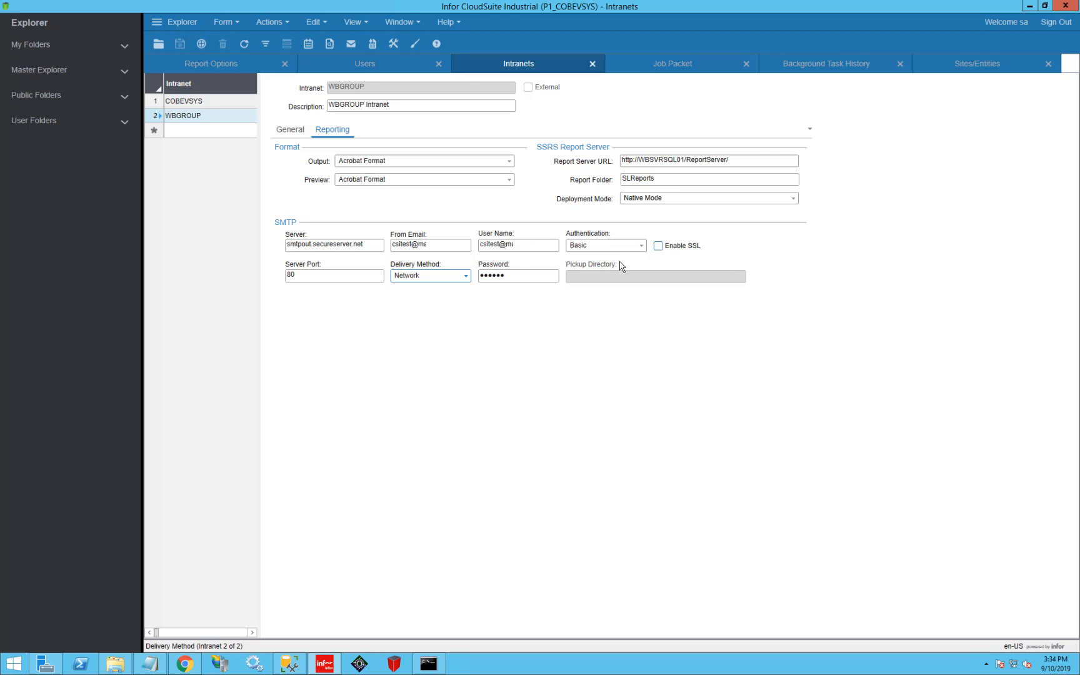
# - Review the sa user's email setup, including the email type choices, the primary address entry and the Send External Notifications option
pyautogui.click(401, 69)
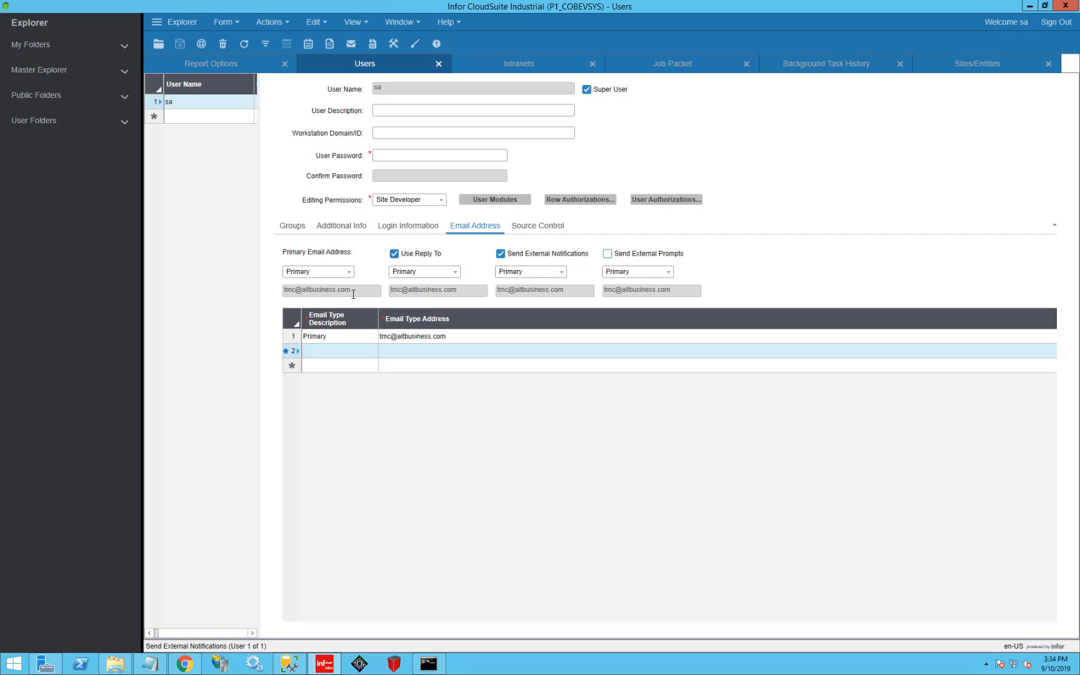
pyautogui.click(366, 353)
pyautogui.click(373, 351)
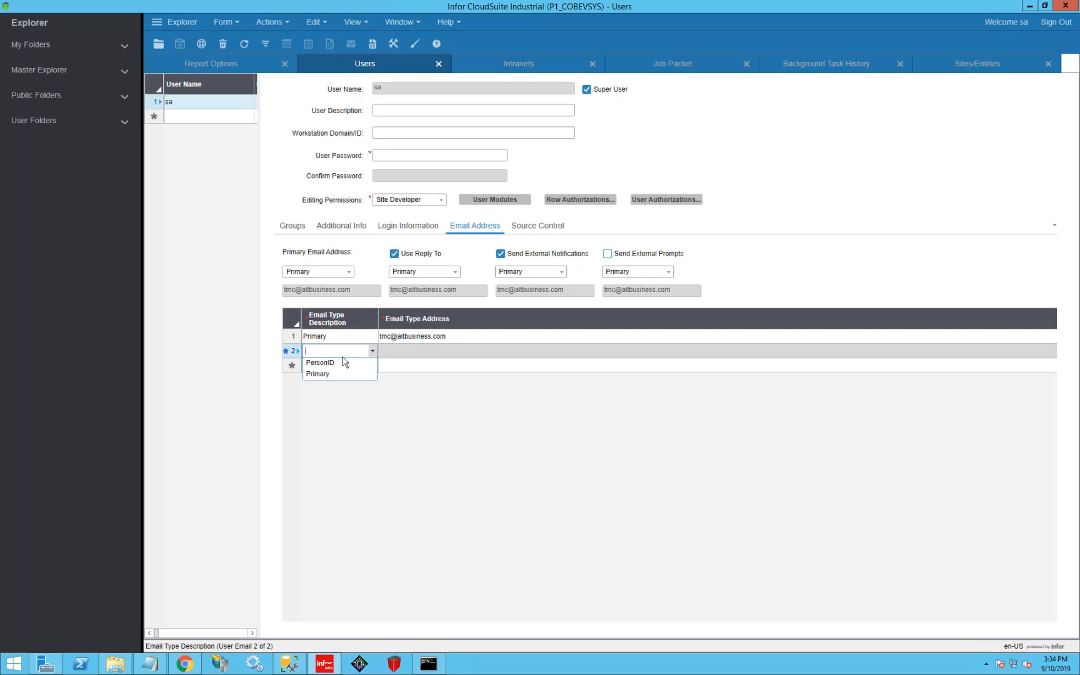
pyautogui.click(429, 334)
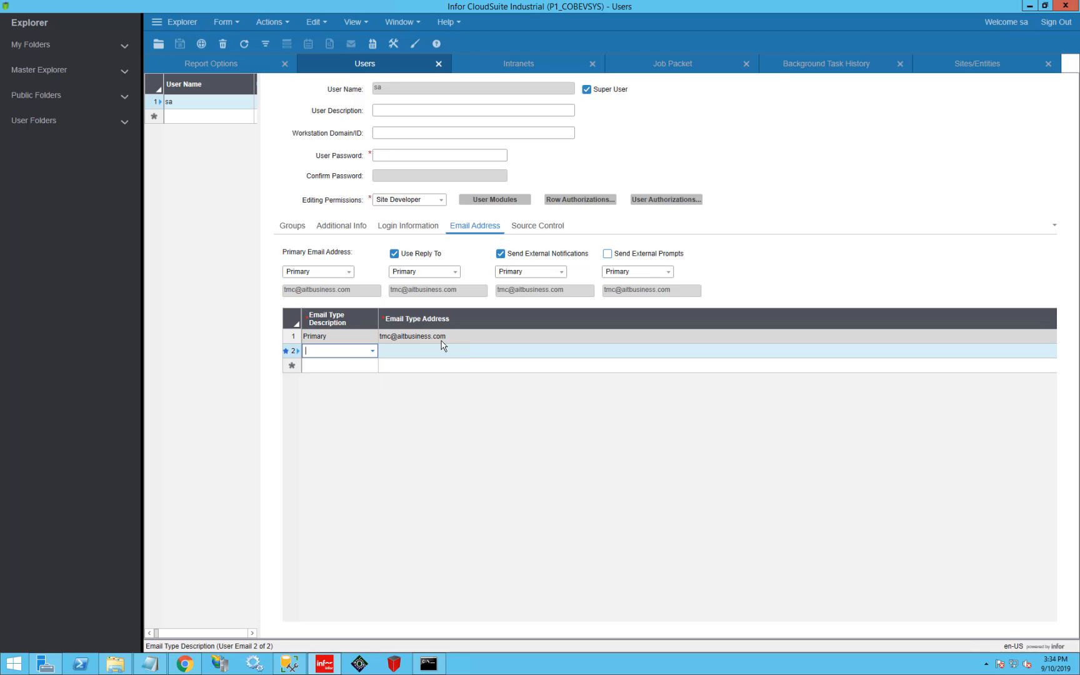
pyautogui.click(442, 339)
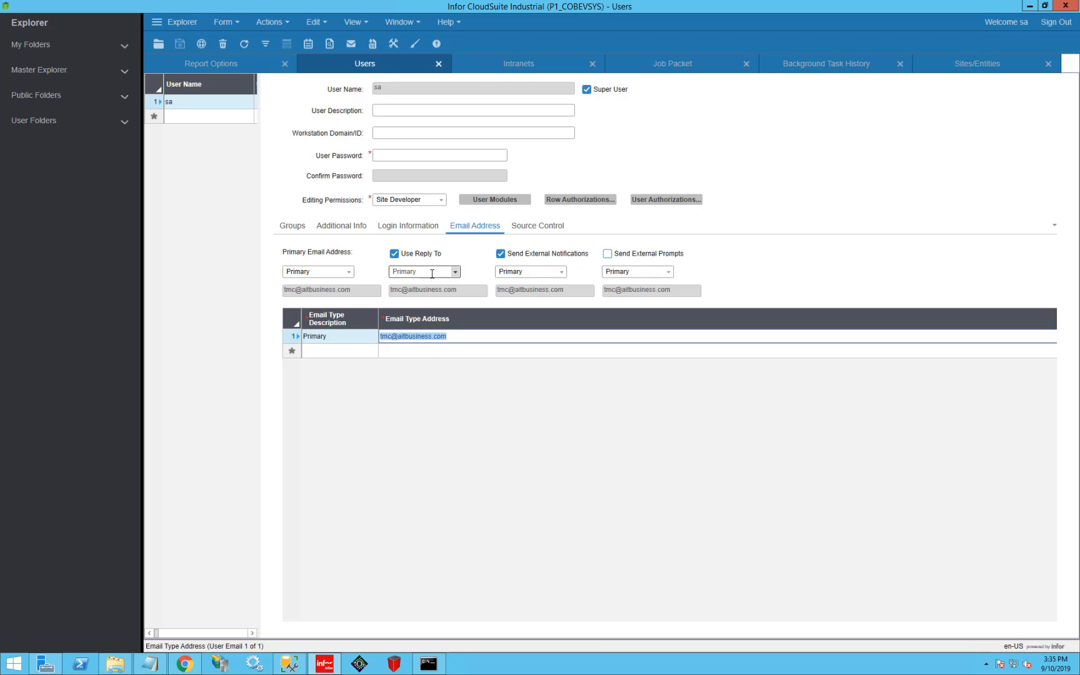
pyautogui.click(501, 253)
# - Close the Sites/Entities form and return to the WBGROUP intranet's reporting settings
pyautogui.click(558, 64)
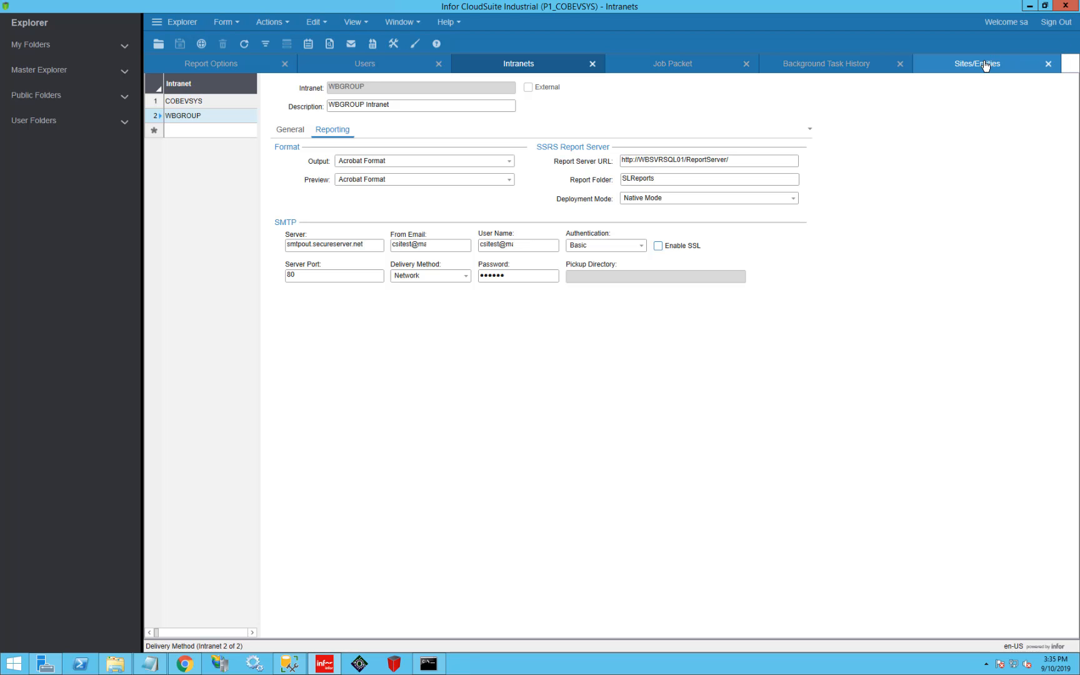
pyautogui.click(394, 67)
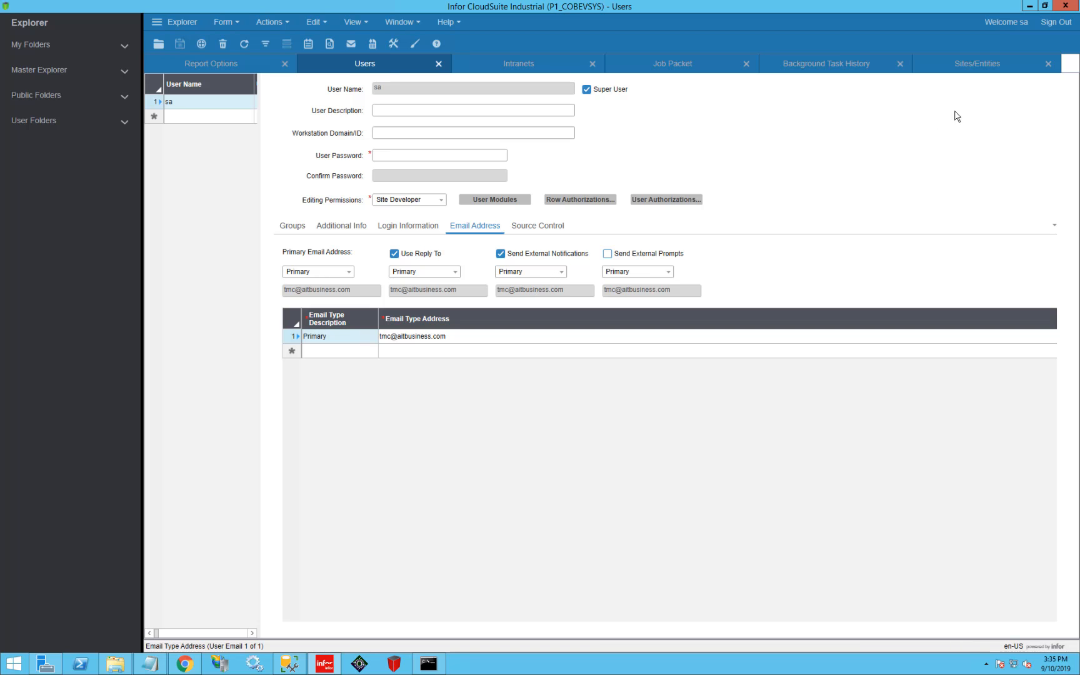
pyautogui.click(986, 65)
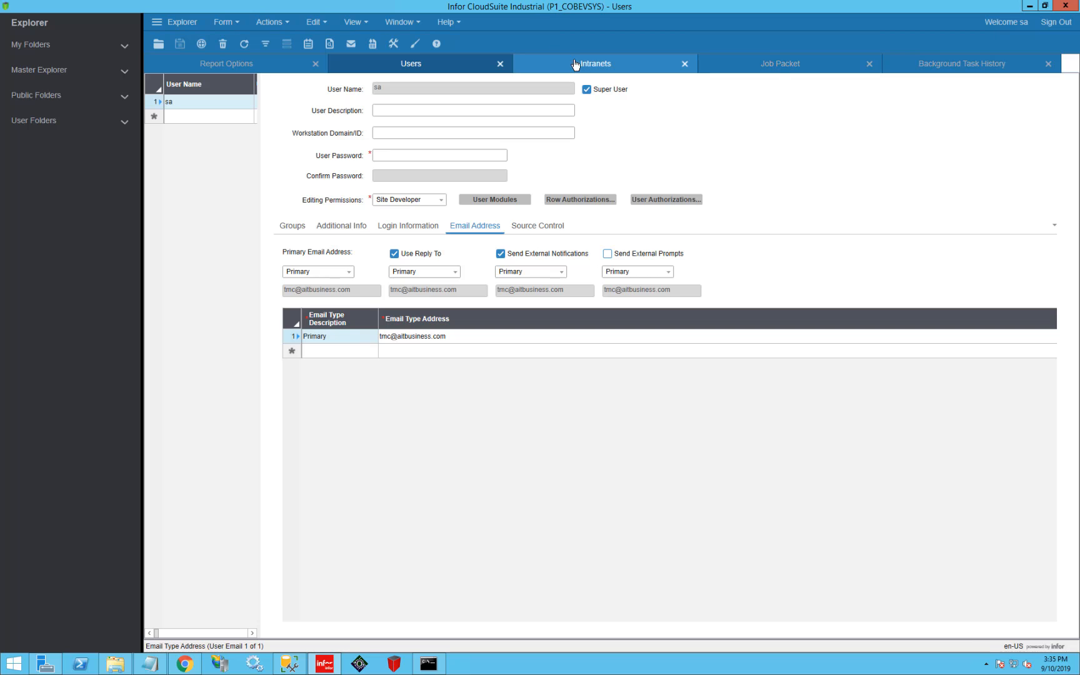
pyautogui.click(577, 66)
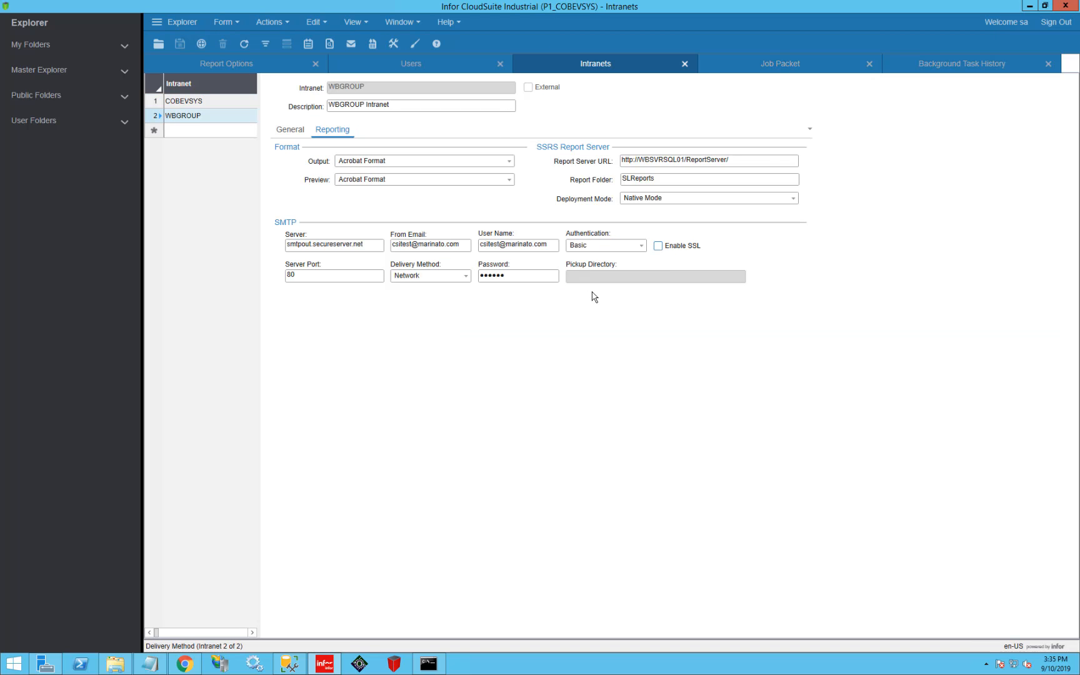
# - Select the sa user's JobMaterialPickListReport row in Report Options and narrow the Paper Size and Output Format columns
pyautogui.click(204, 66)
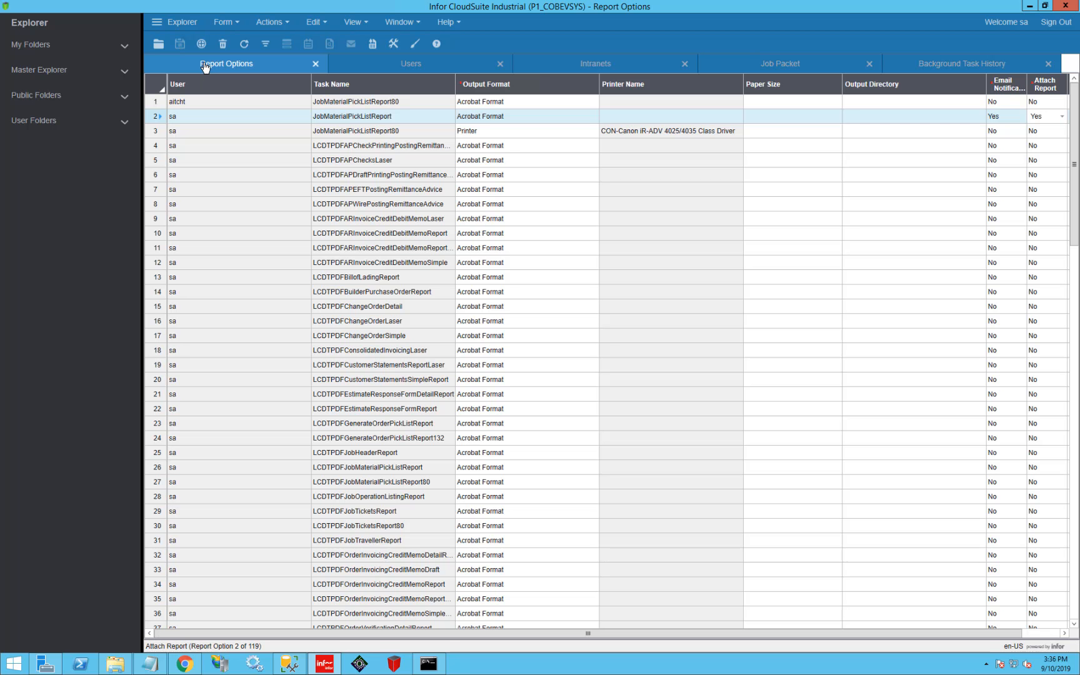
pyautogui.click(244, 120)
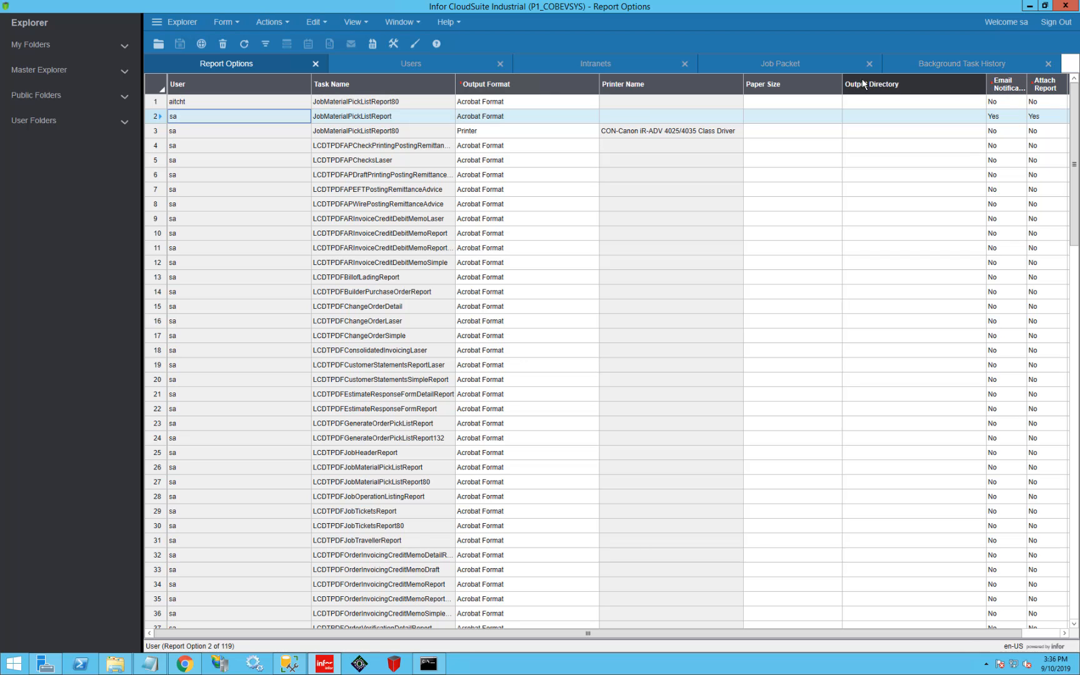
pyautogui.moveTo(843, 83); pyautogui.dragTo(819, 84)
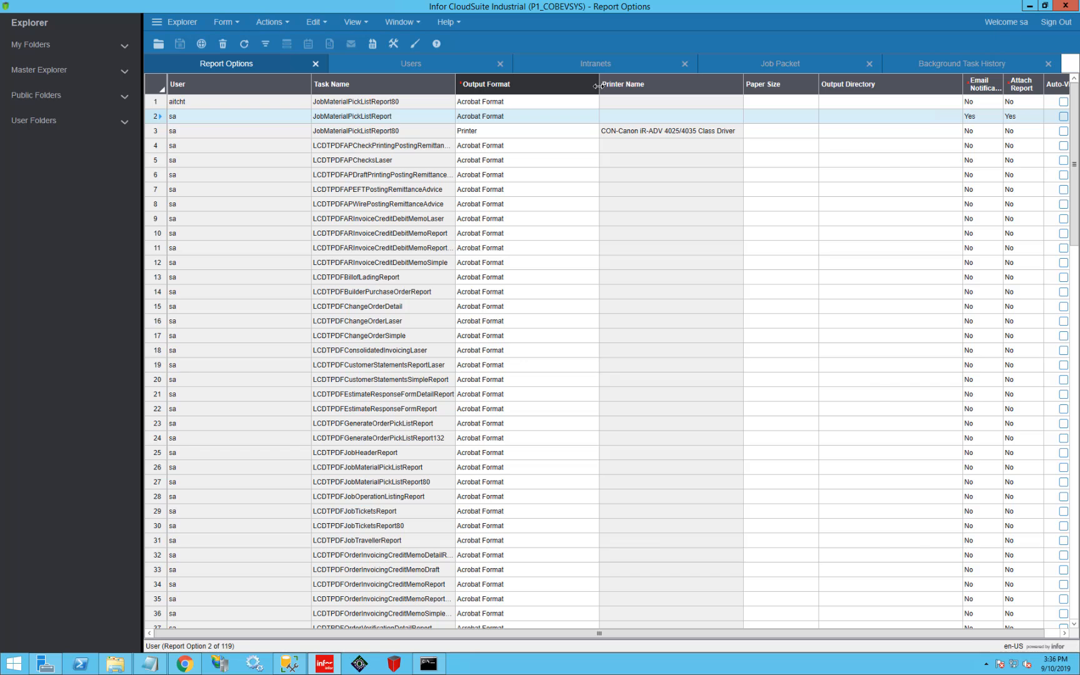
pyautogui.moveTo(598, 84); pyautogui.dragTo(510, 84)
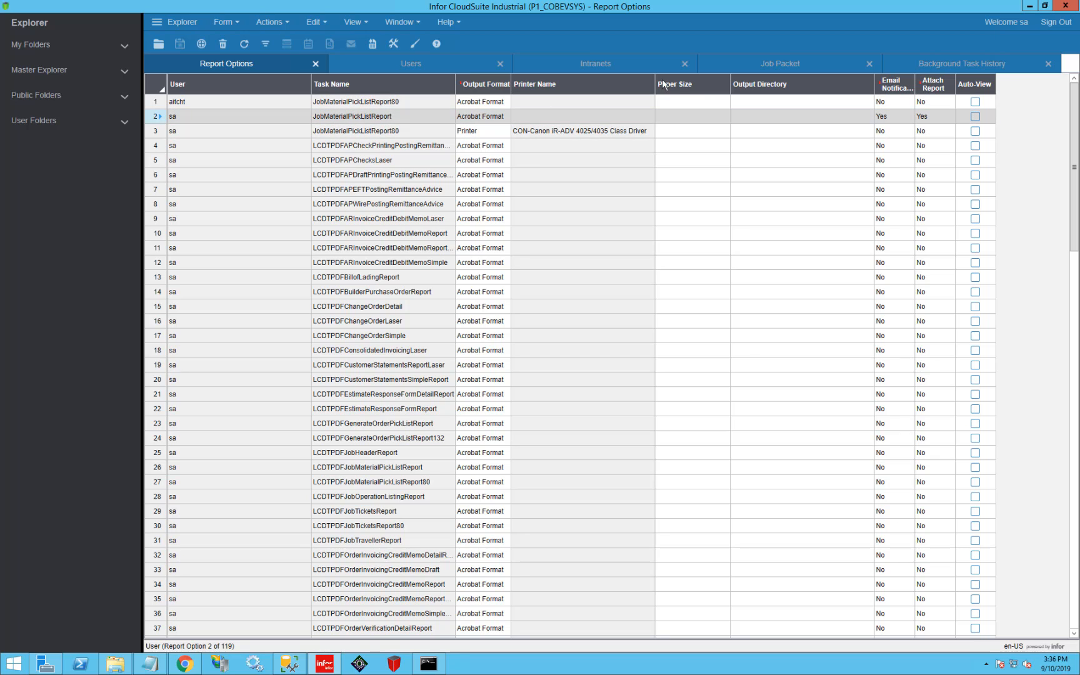
# - Submit the Material Pick List report from the Job Packet form and acknowledge the submission
pyautogui.click(757, 63)
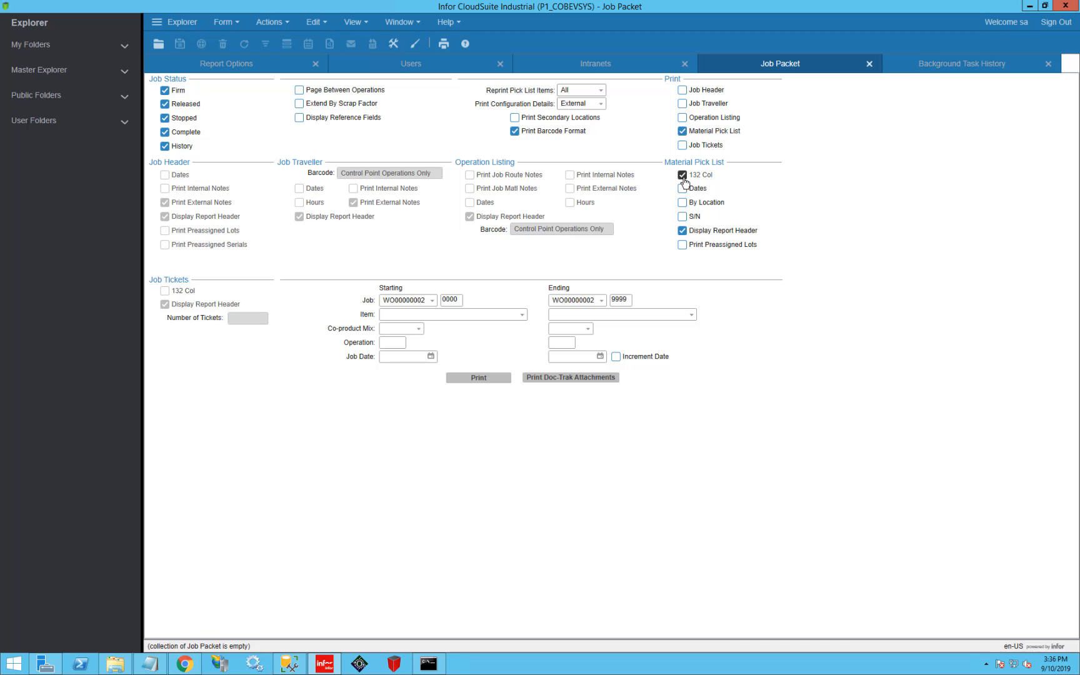
pyautogui.click(480, 378)
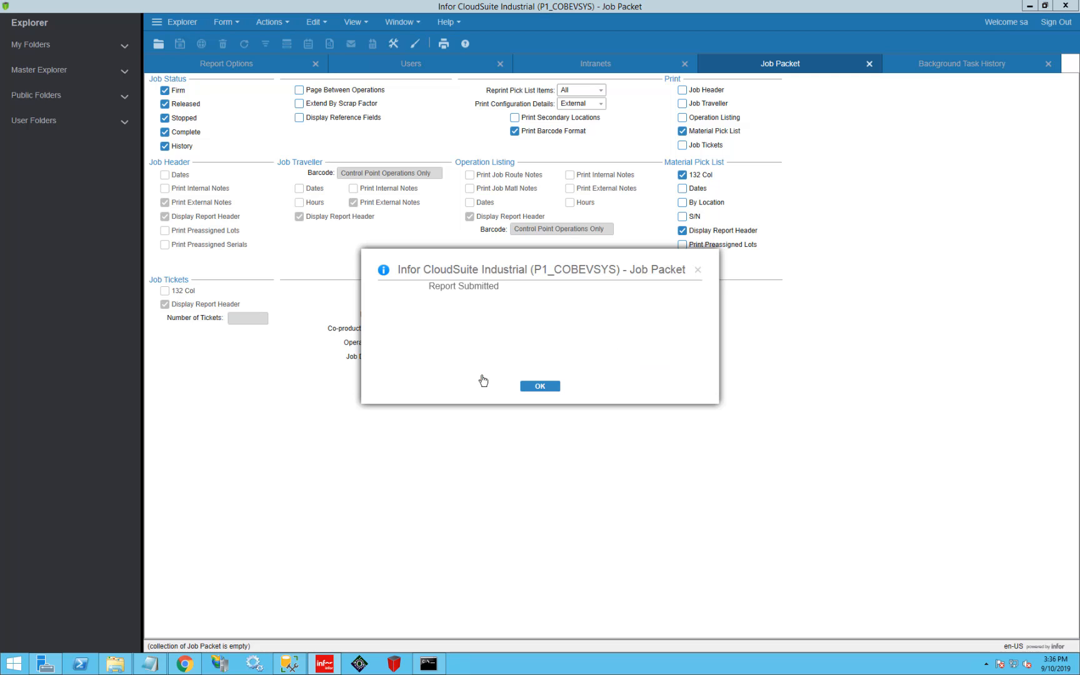
pyautogui.click(539, 387)
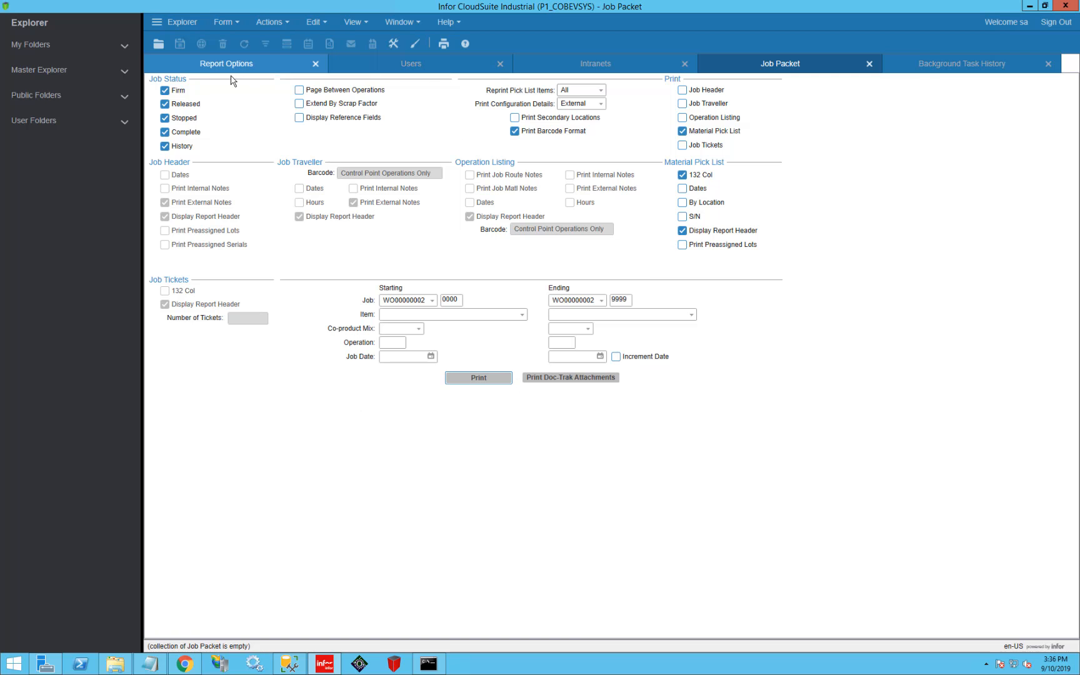
# - Examine the full error message of the second JobMaterialPickListReport task in Background Task History, and compare it with the first task in the list
pyautogui.click(961, 64)
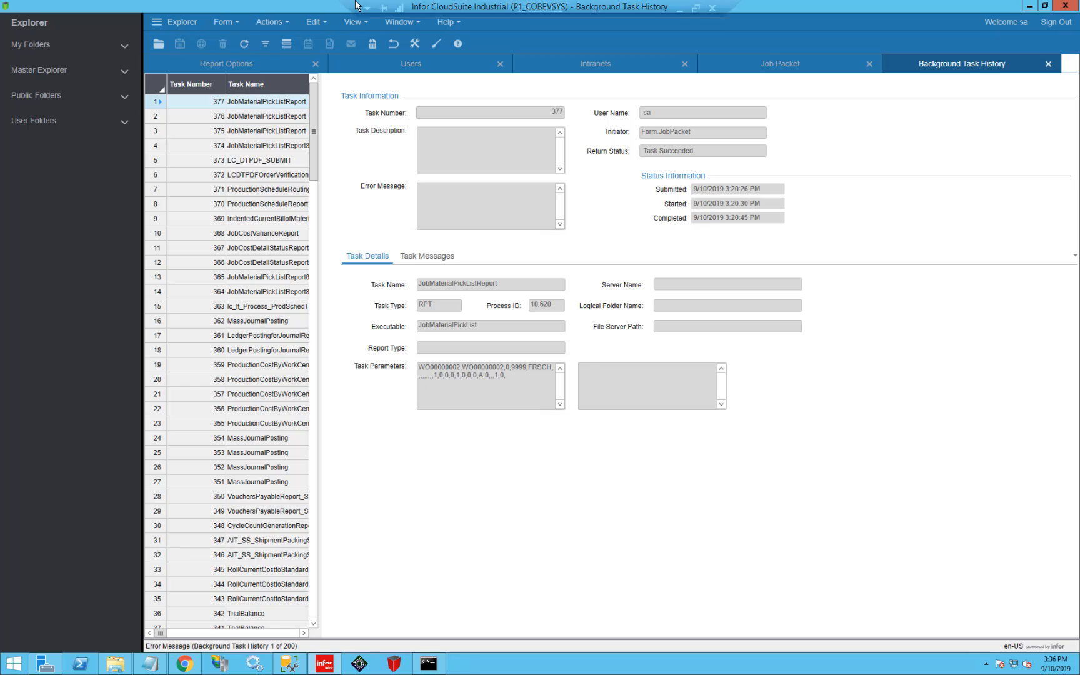
pyautogui.click(597, 69)
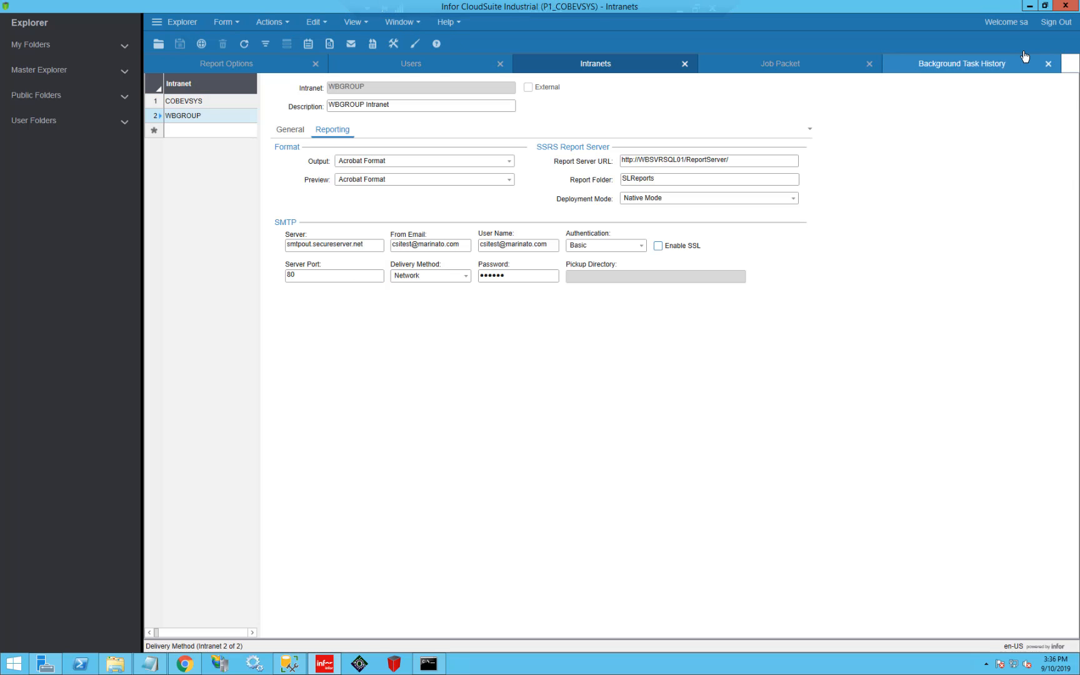
pyautogui.click(977, 67)
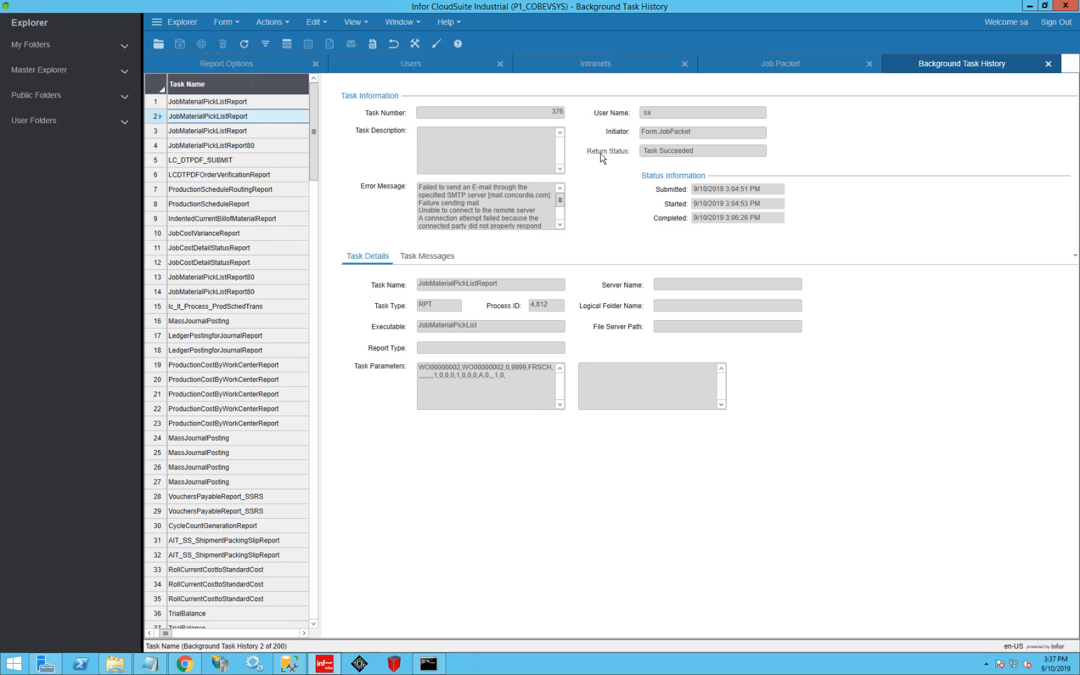
pyautogui.click(518, 189)
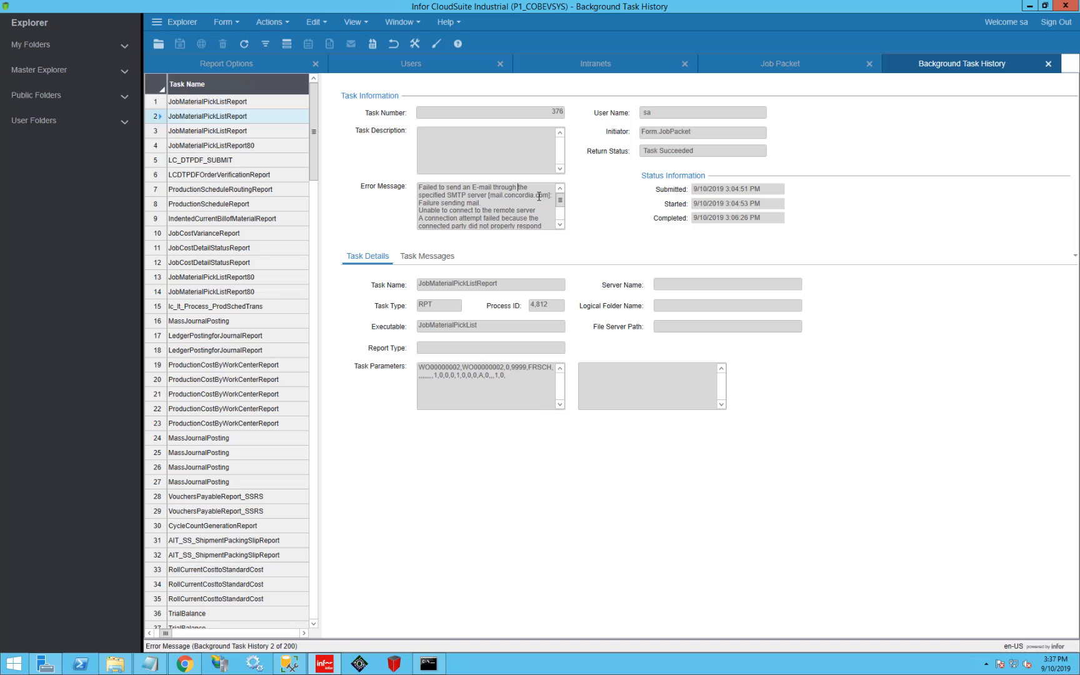
pyautogui.click(560, 224)
pyautogui.click(560, 225)
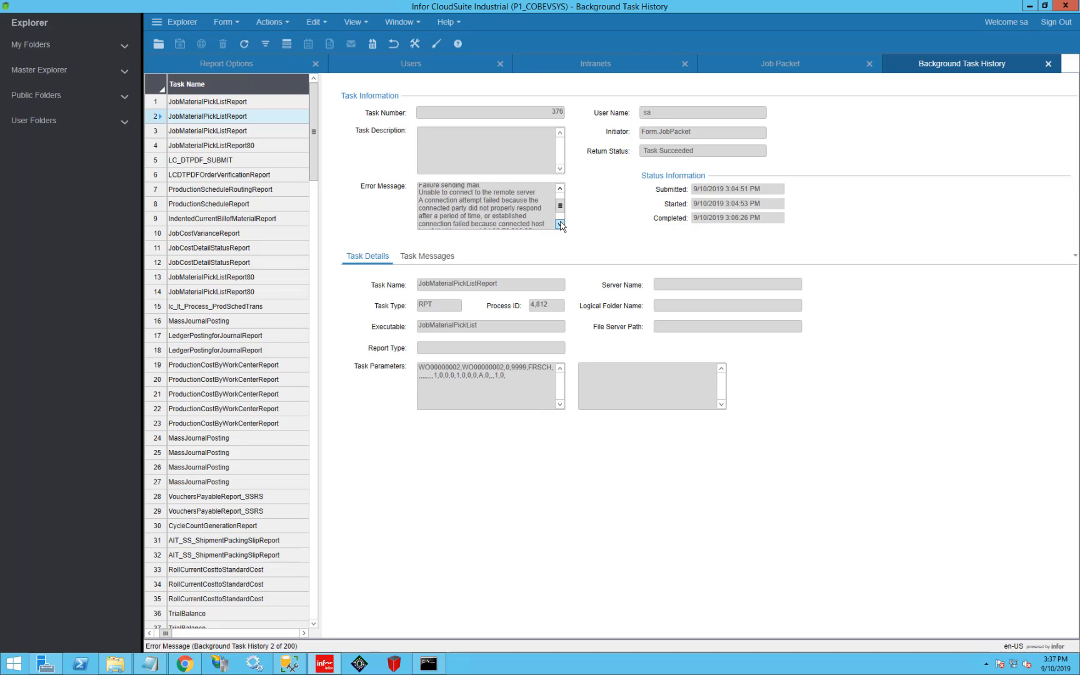
pyautogui.click(559, 225)
pyautogui.click(560, 224)
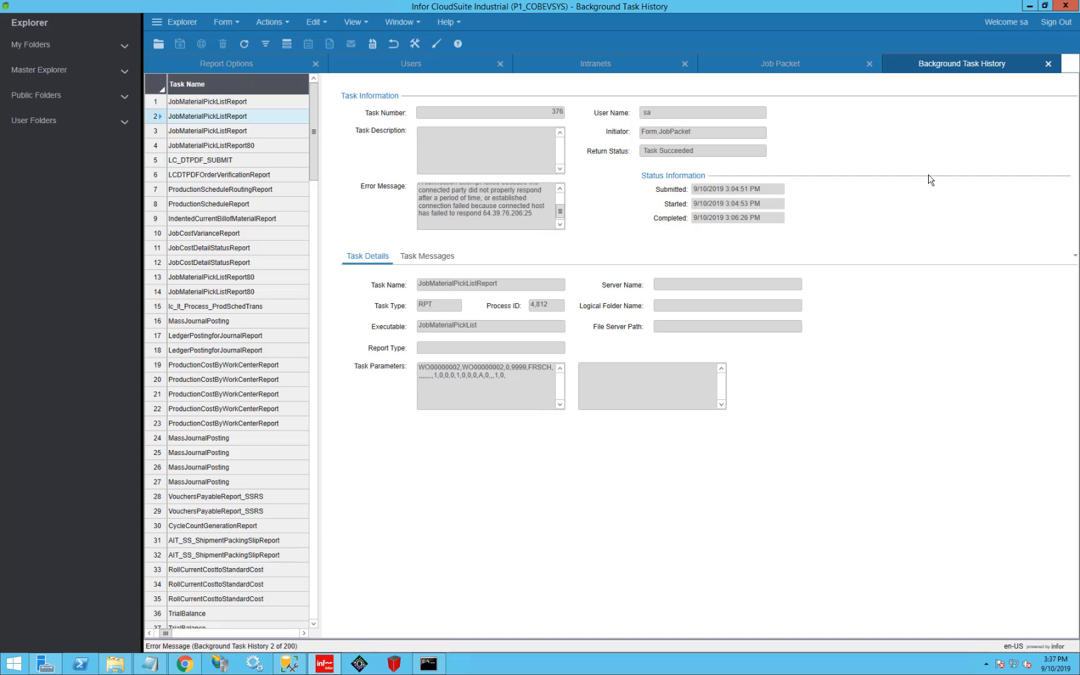
pyautogui.click(560, 196)
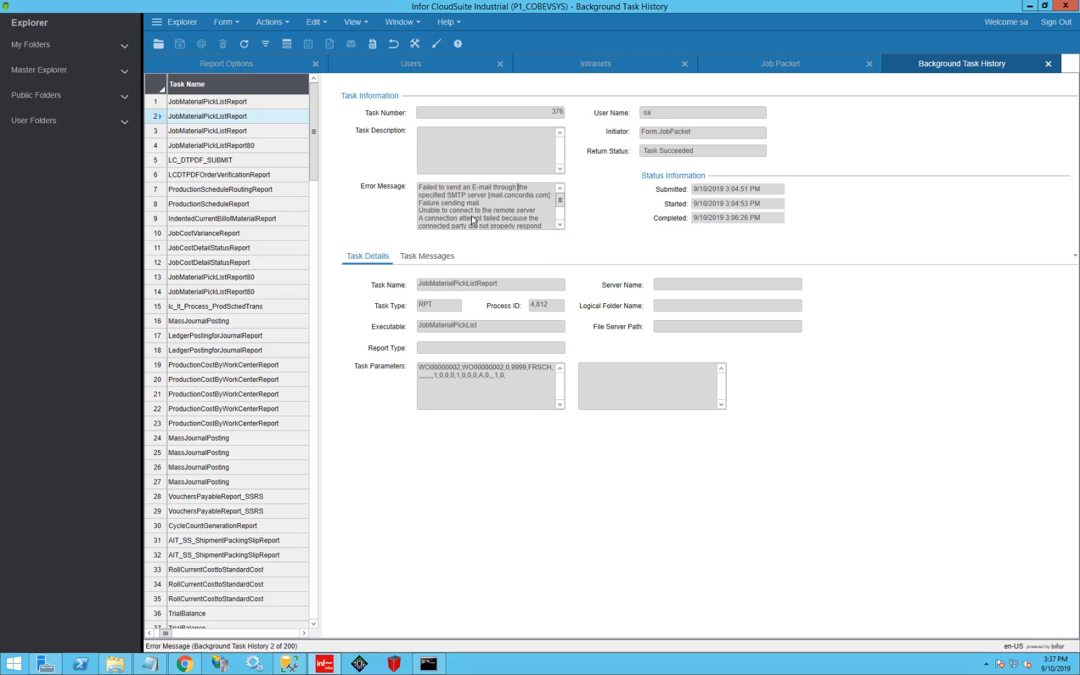
pyautogui.click(213, 102)
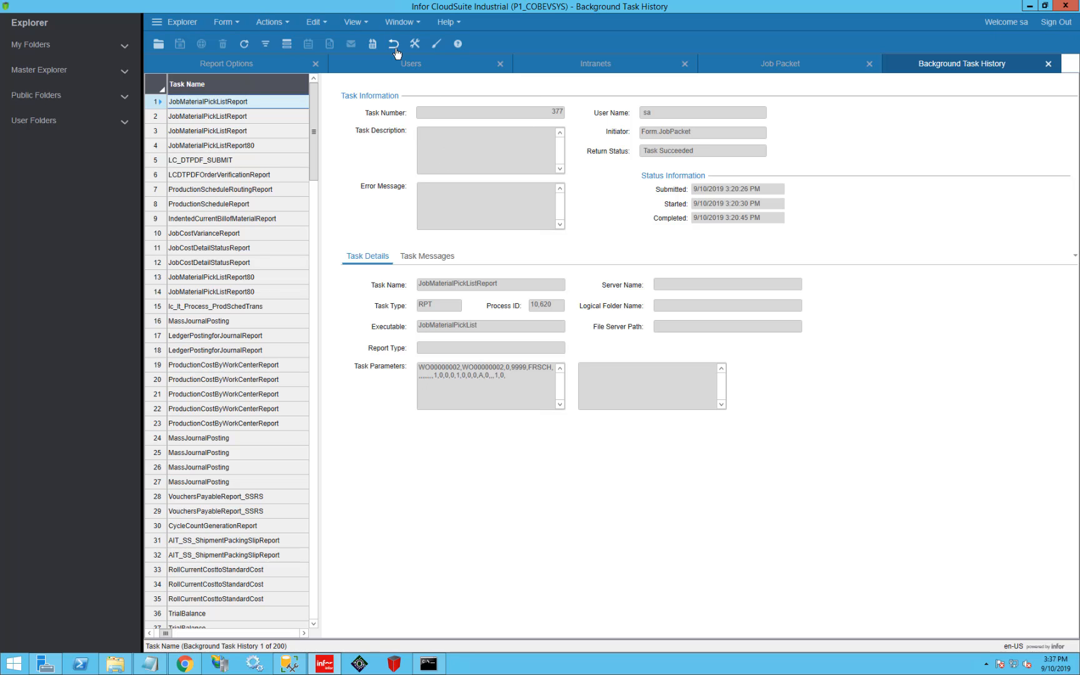
# - Refresh the Background Task History and check the return status and error message of the newest JobMaterialPickListReport task
pyautogui.click(606, 66)
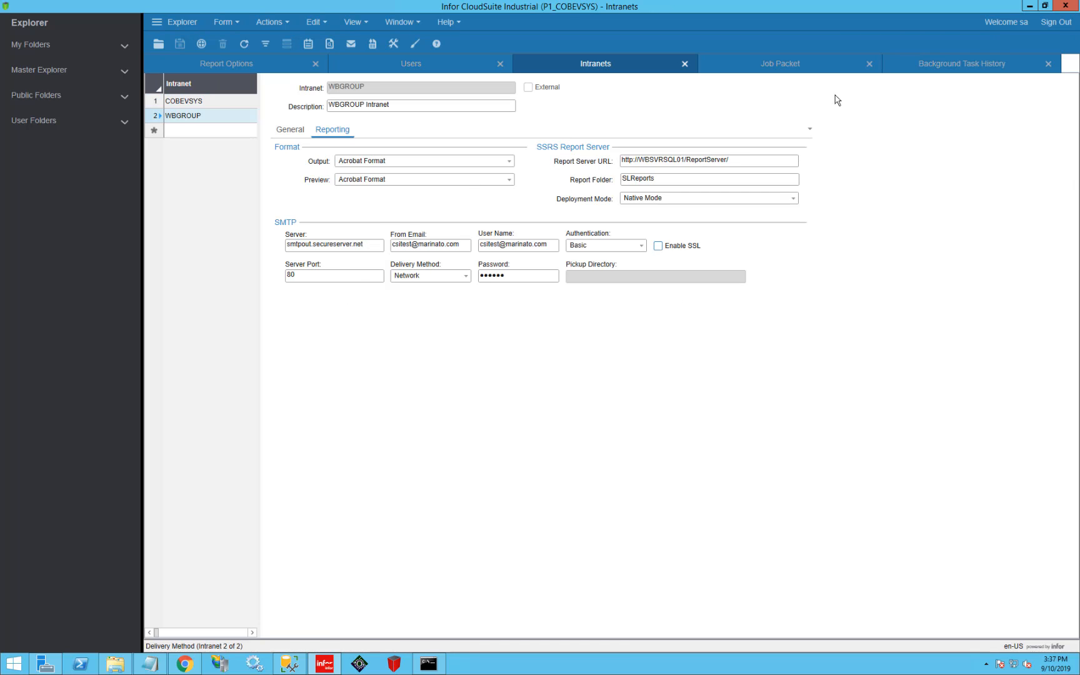
pyautogui.click(950, 68)
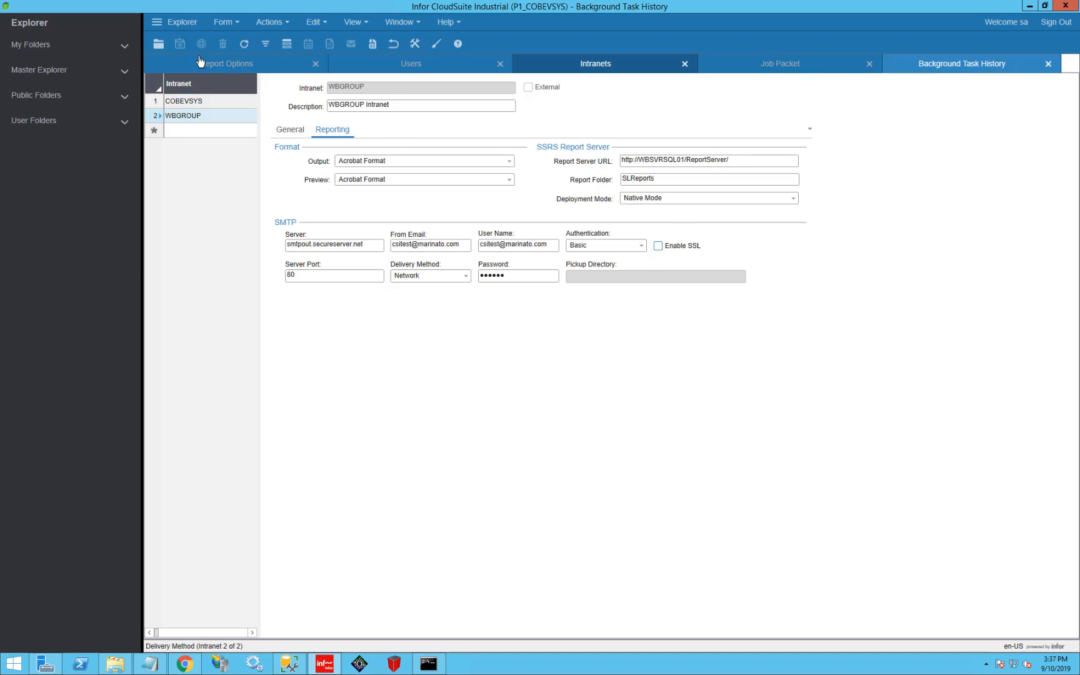
pyautogui.click(244, 47)
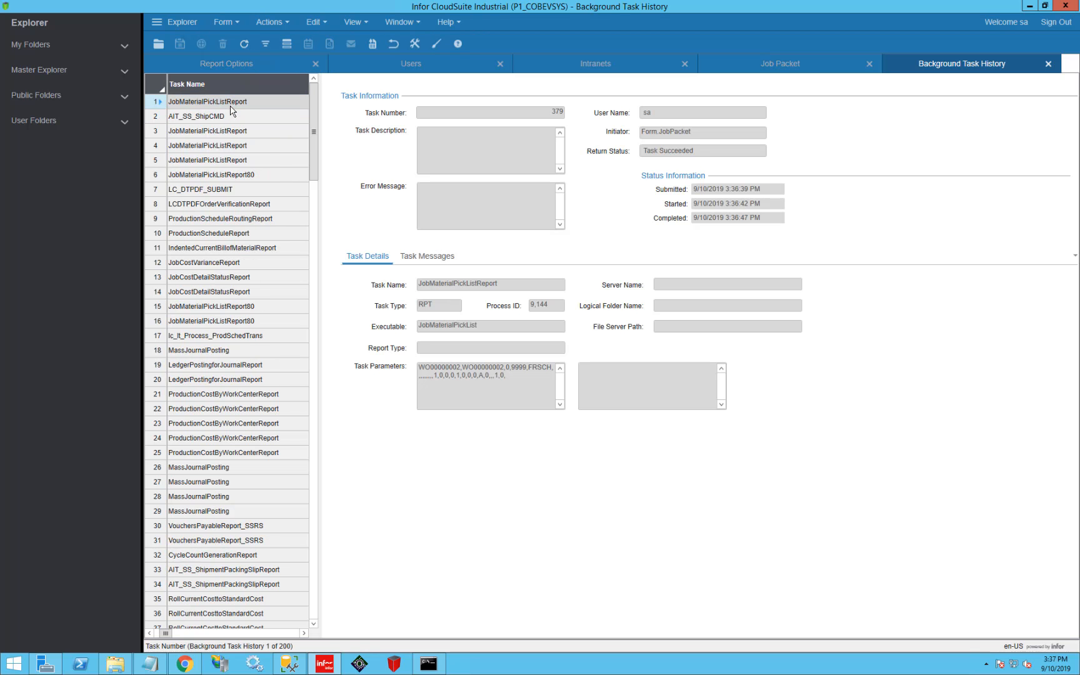
pyautogui.click(271, 102)
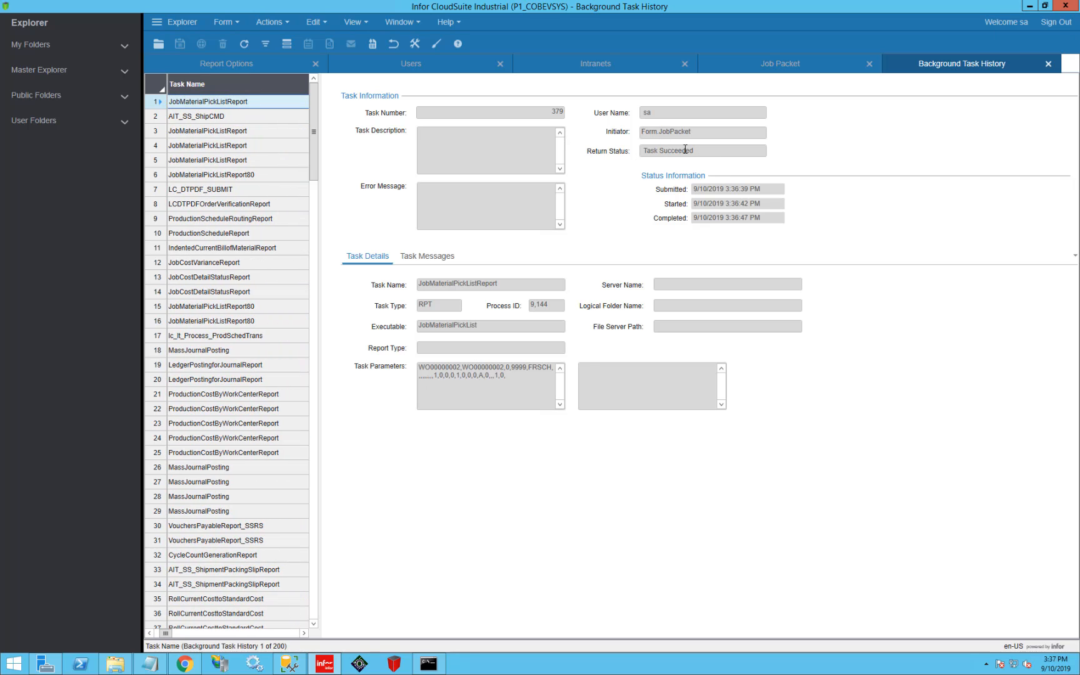
# - Examine the error message of the fourth task, a JobMaterialPickListReport, and highlight the SMTP server name mail.concordia.com in it
pyautogui.click(188, 117)
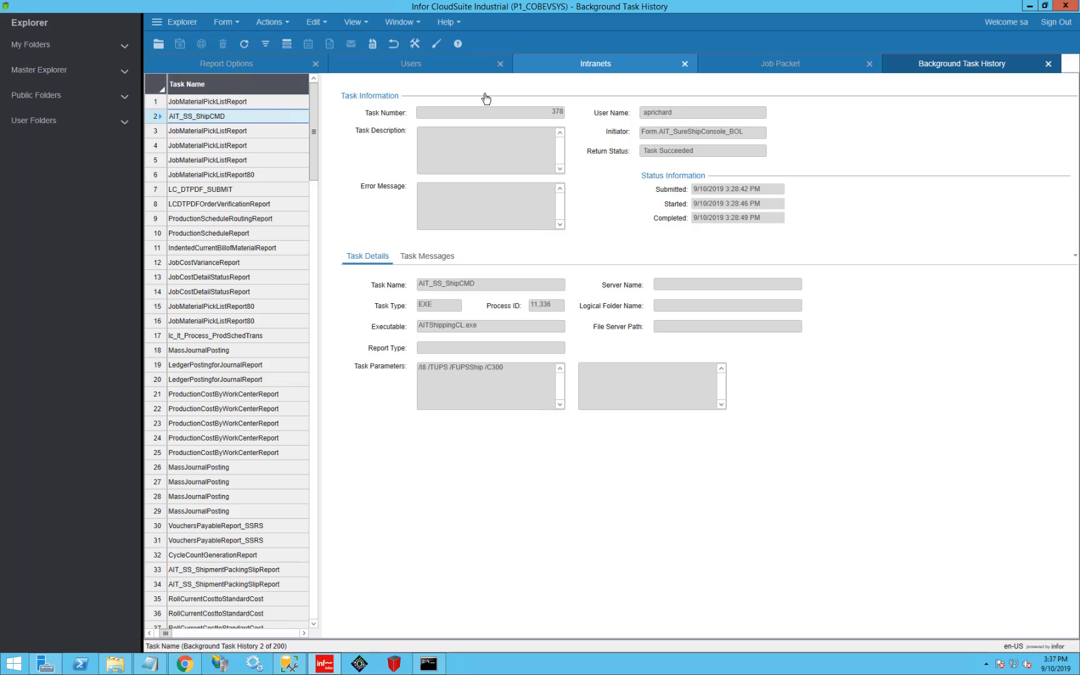
pyautogui.click(267, 147)
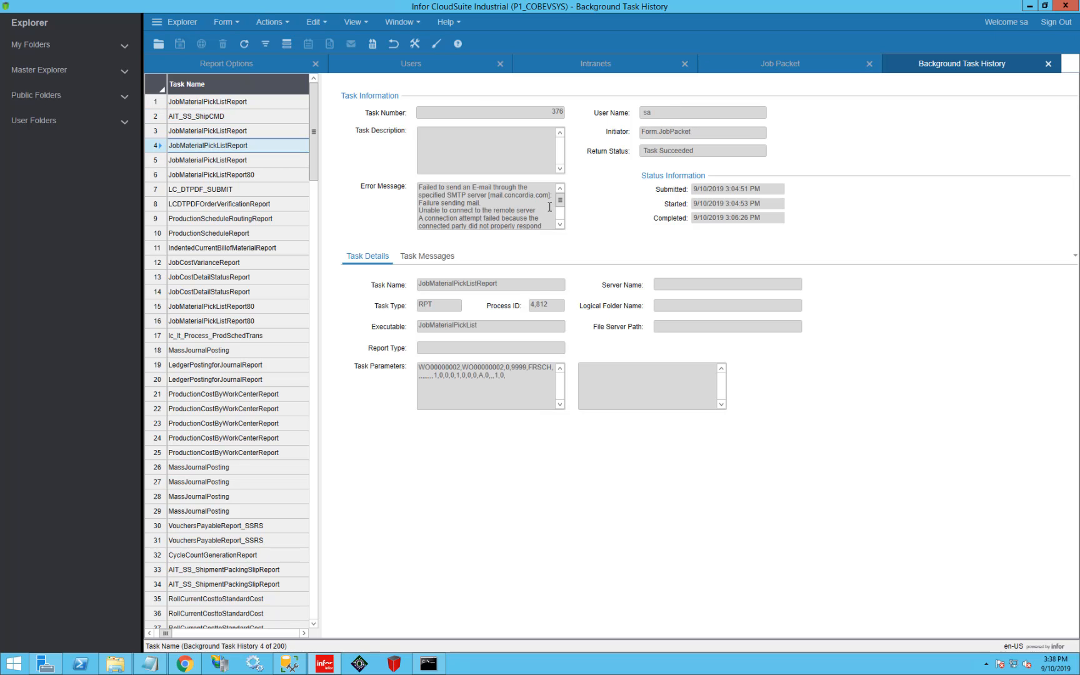
pyautogui.click(528, 201)
pyautogui.moveTo(542, 195); pyautogui.dragTo(516, 195)
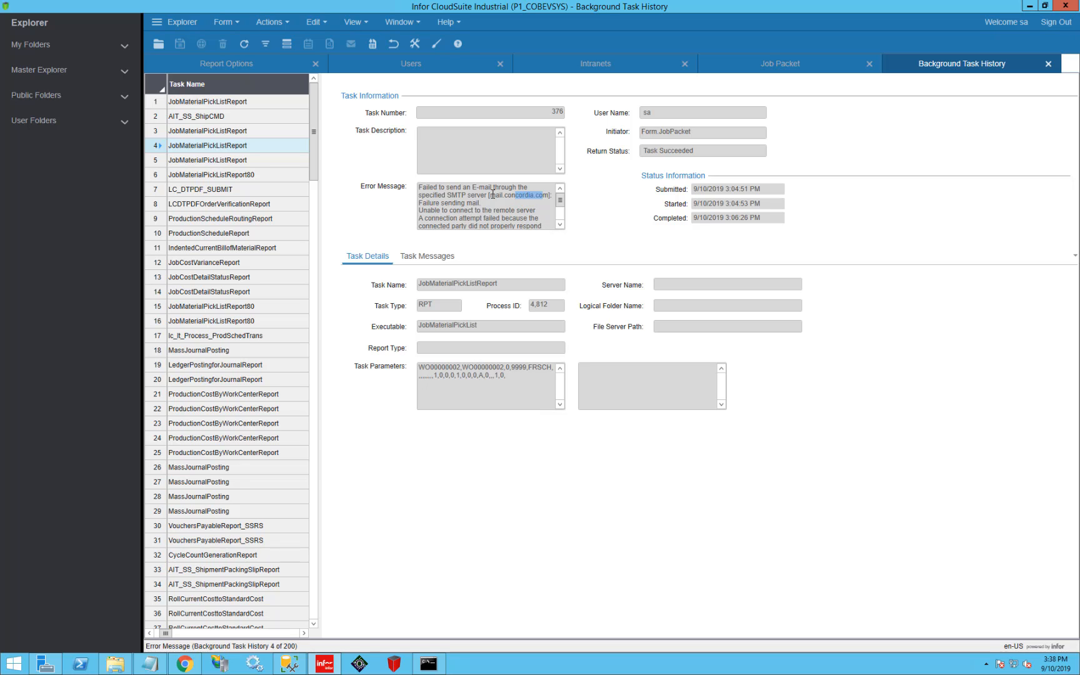
pyautogui.moveTo(491, 195); pyautogui.dragTo(549, 197)
# - Switch to Command Prompt and run telnet without arguments to check whether the client is available
pyautogui.click(430, 668)
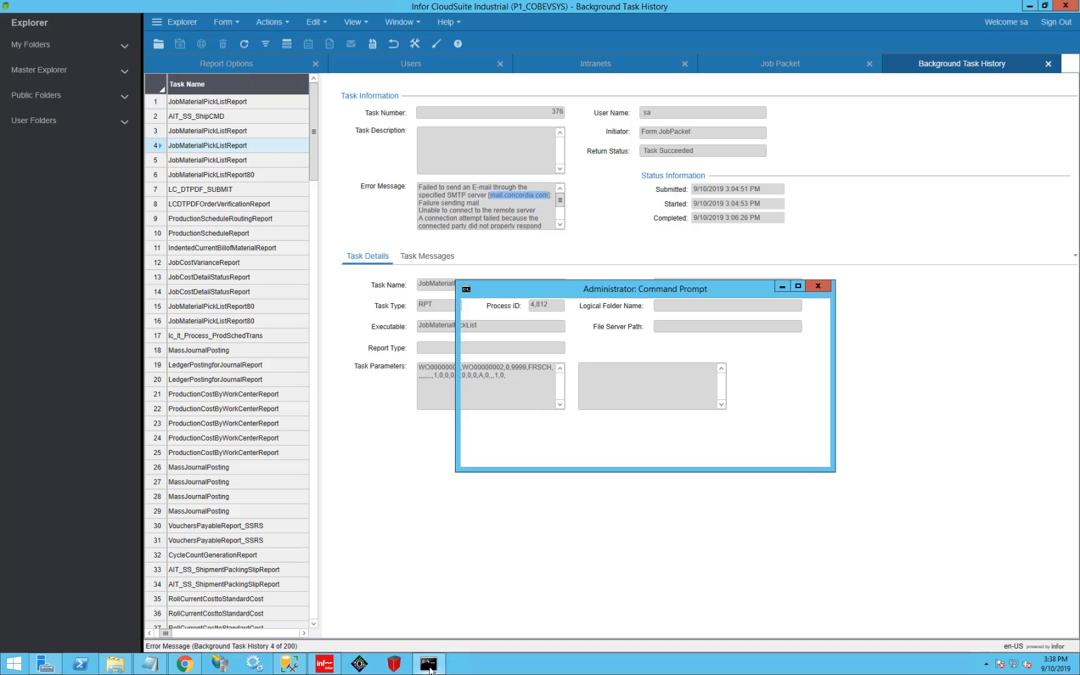
pyautogui.write('telnet')
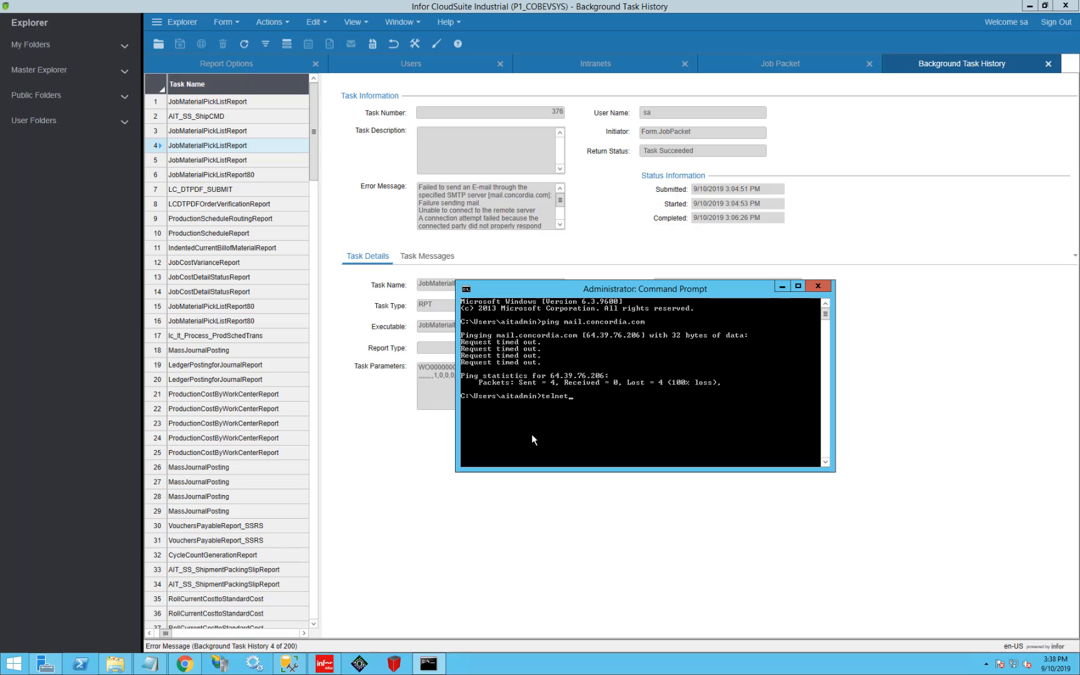
pyautogui.press('Return')
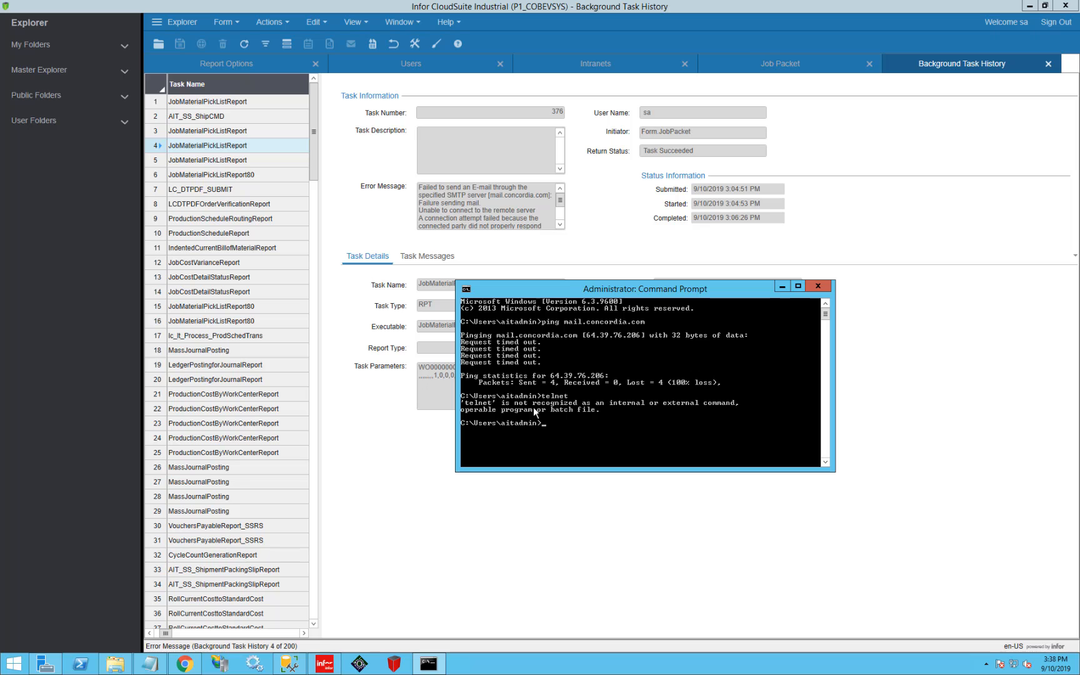
# - Switch to Server Manager and select the Telnet Client feature for the local server in the Add Roles and Features Wizard
pyautogui.hotkey('alt', 'Tab')
pyautogui.press('Tab')
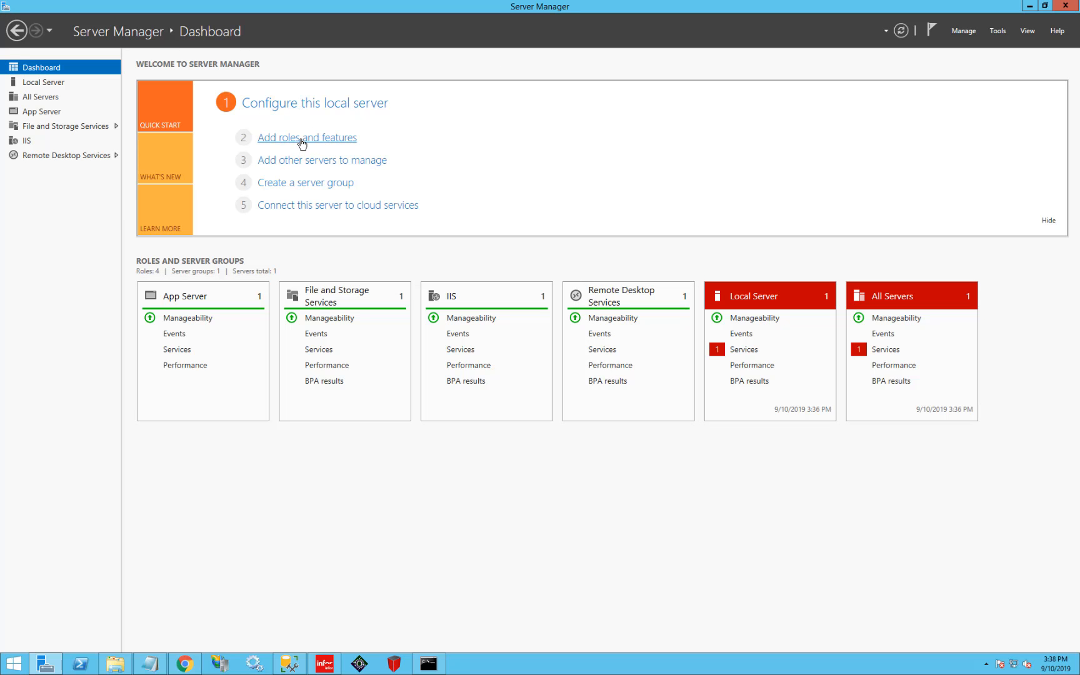
pyautogui.click(303, 144)
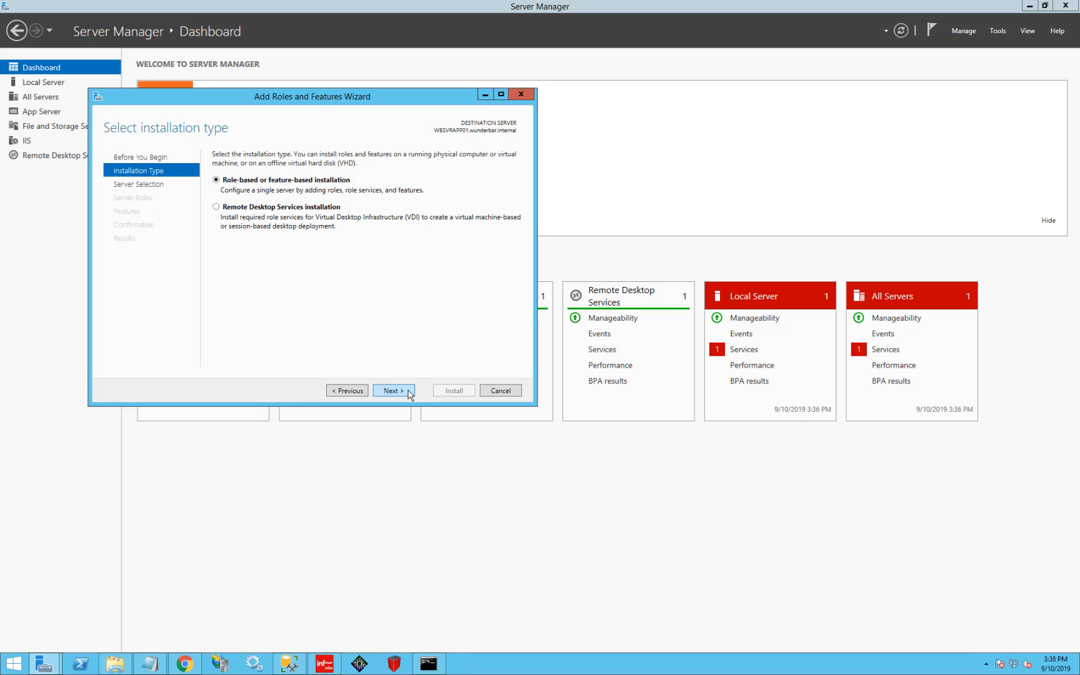
pyautogui.click(410, 392)
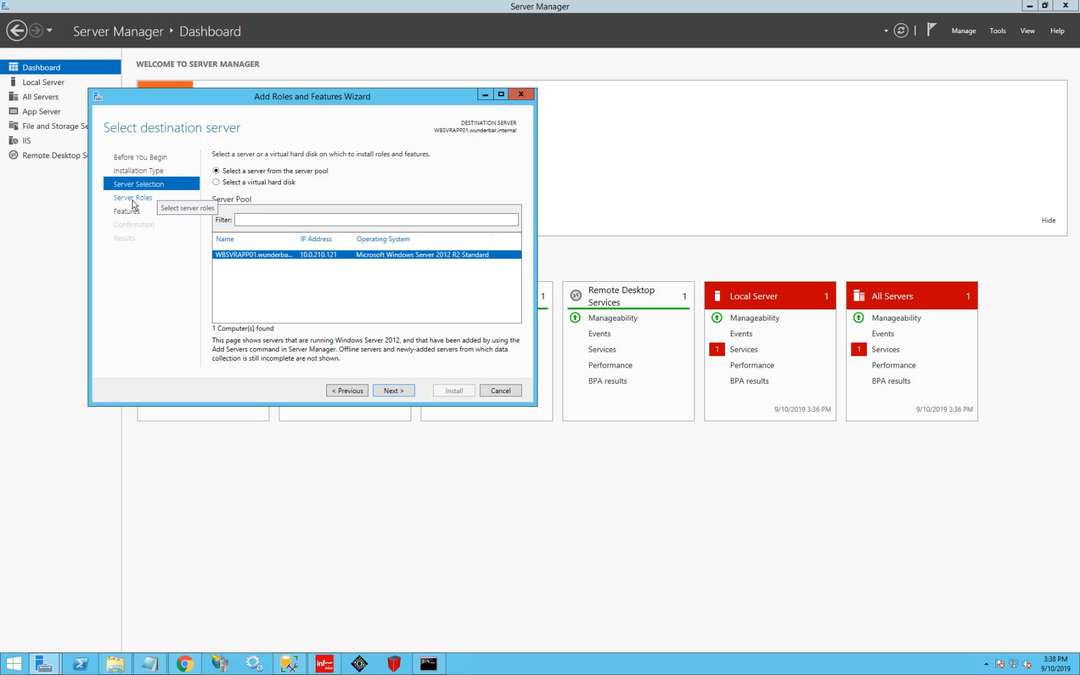
pyautogui.click(127, 212)
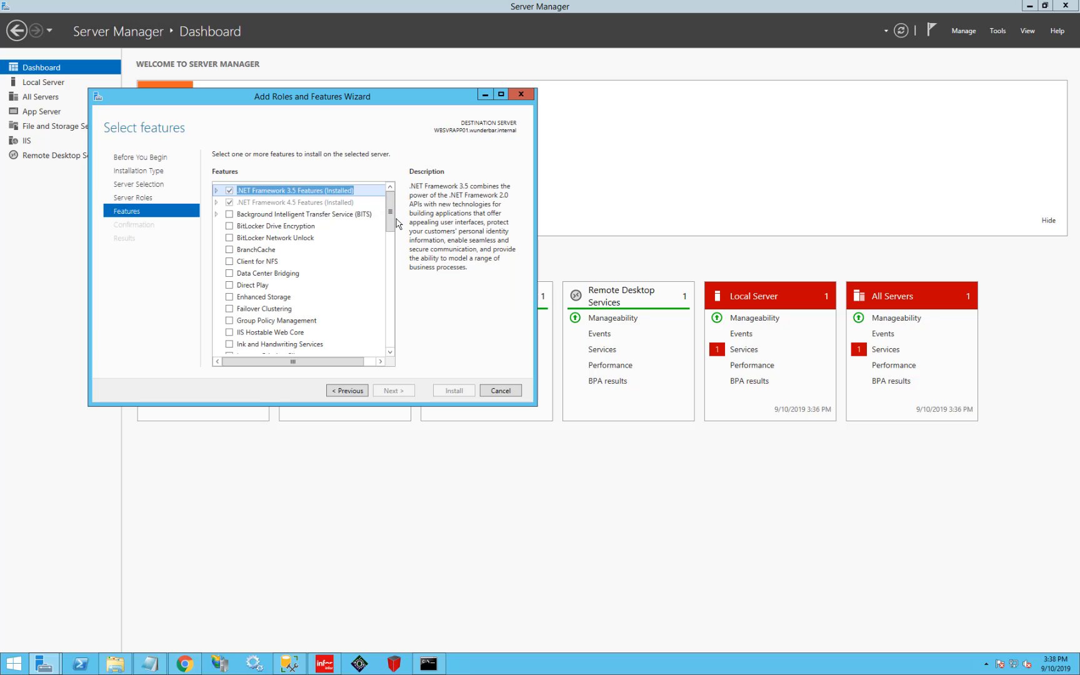
pyautogui.moveTo(392, 223); pyautogui.dragTo(395, 300)
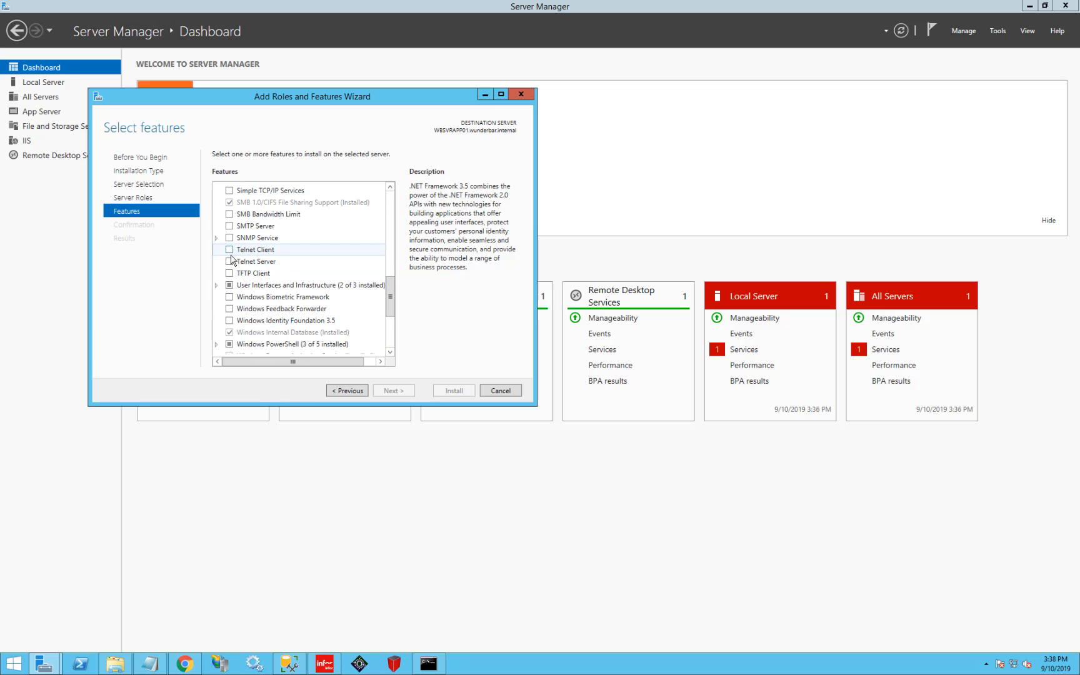
pyautogui.click(230, 250)
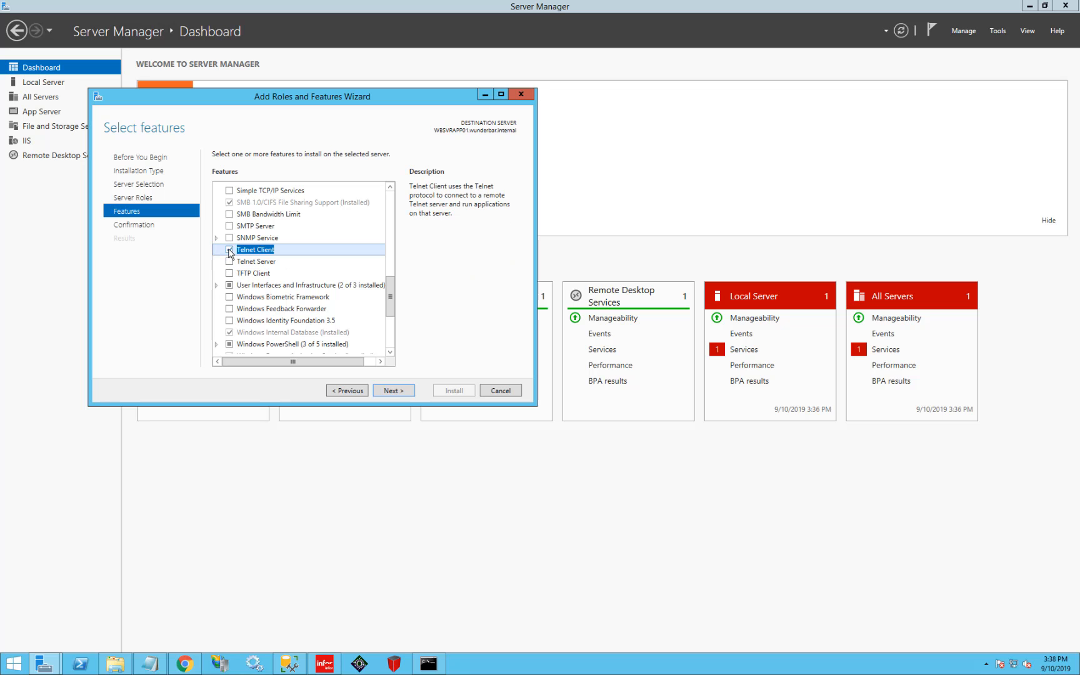
# - Install the selected Telnet Client feature and close the wizard once the installation finishes
pyautogui.click(390, 392)
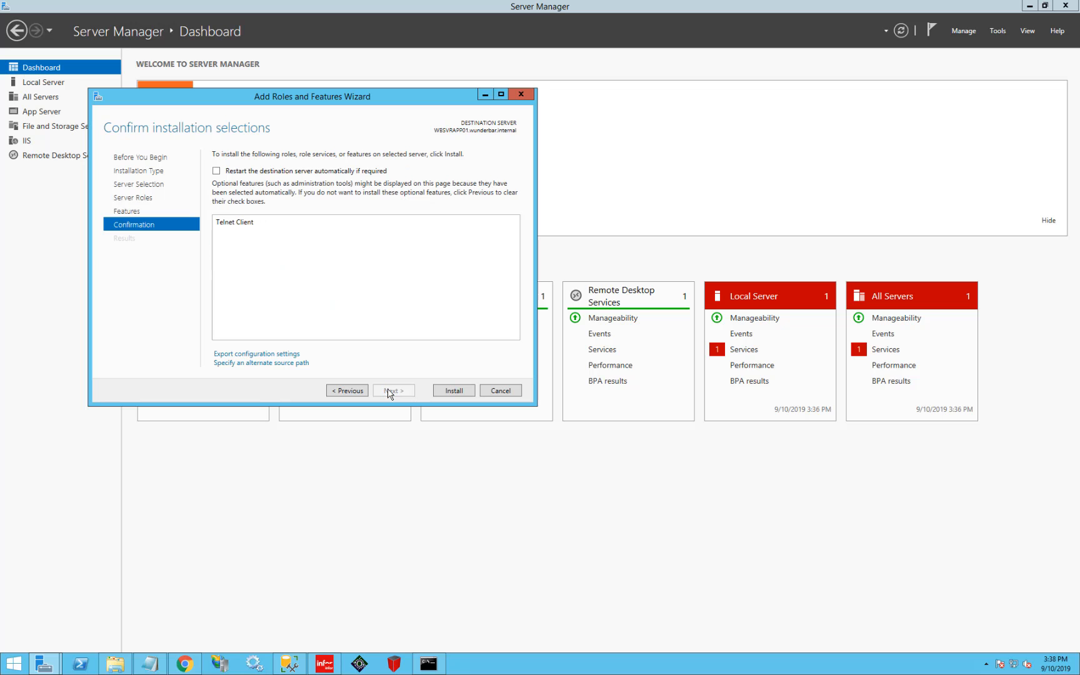
pyautogui.click(459, 394)
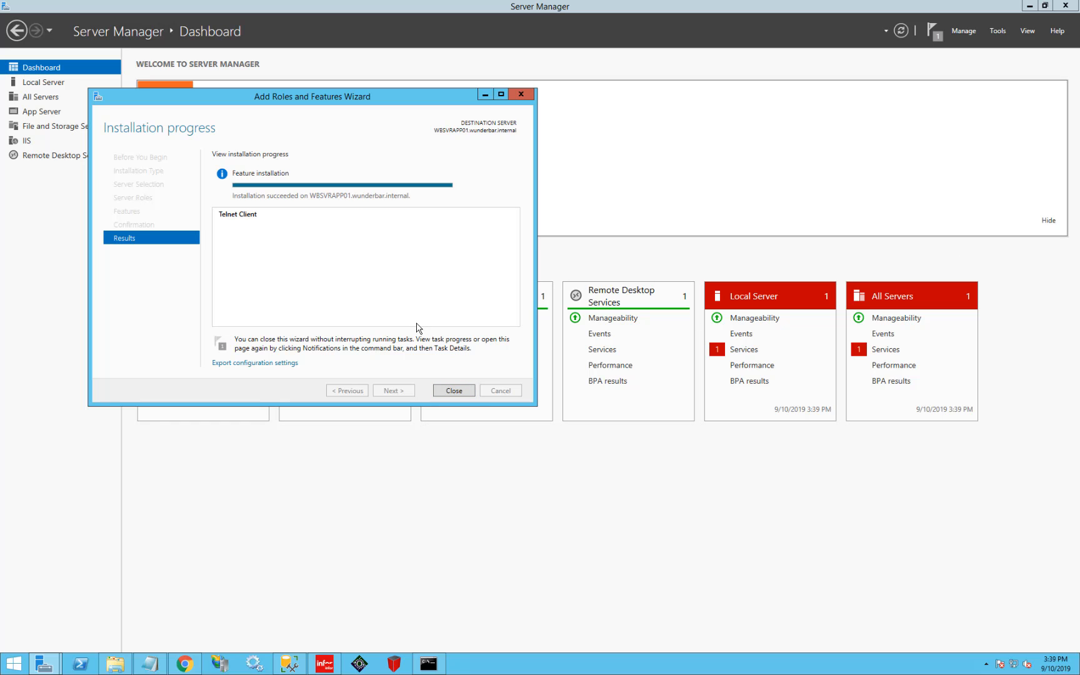
pyautogui.click(454, 391)
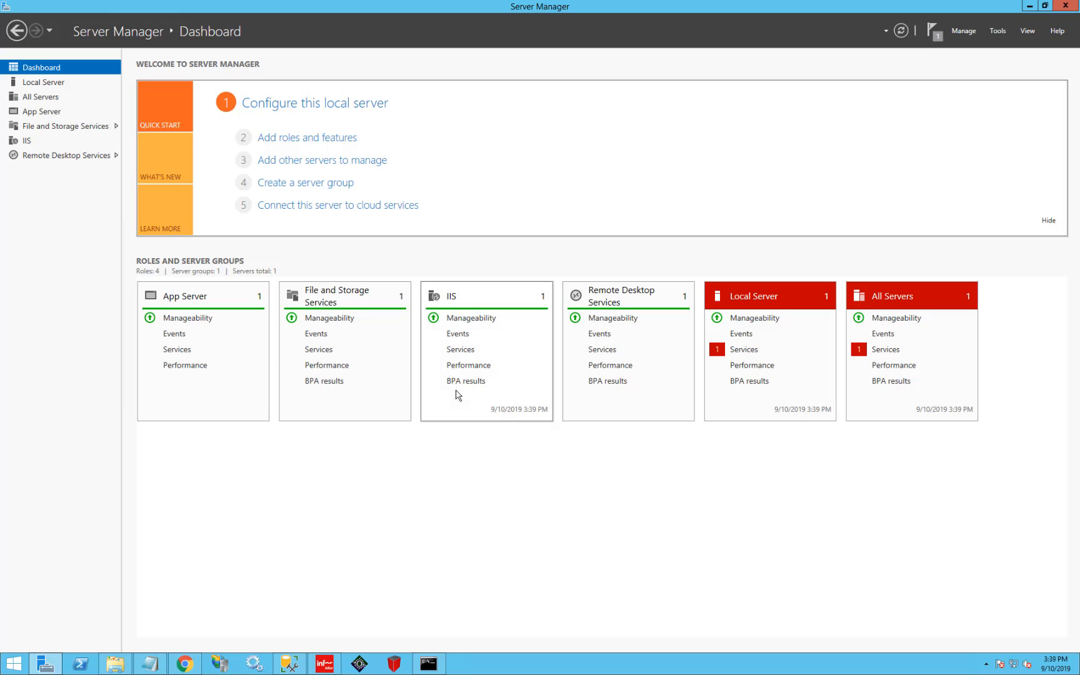
# - Close the existing Command Prompt window and open a new one by searching for cmd
pyautogui.click(429, 666)
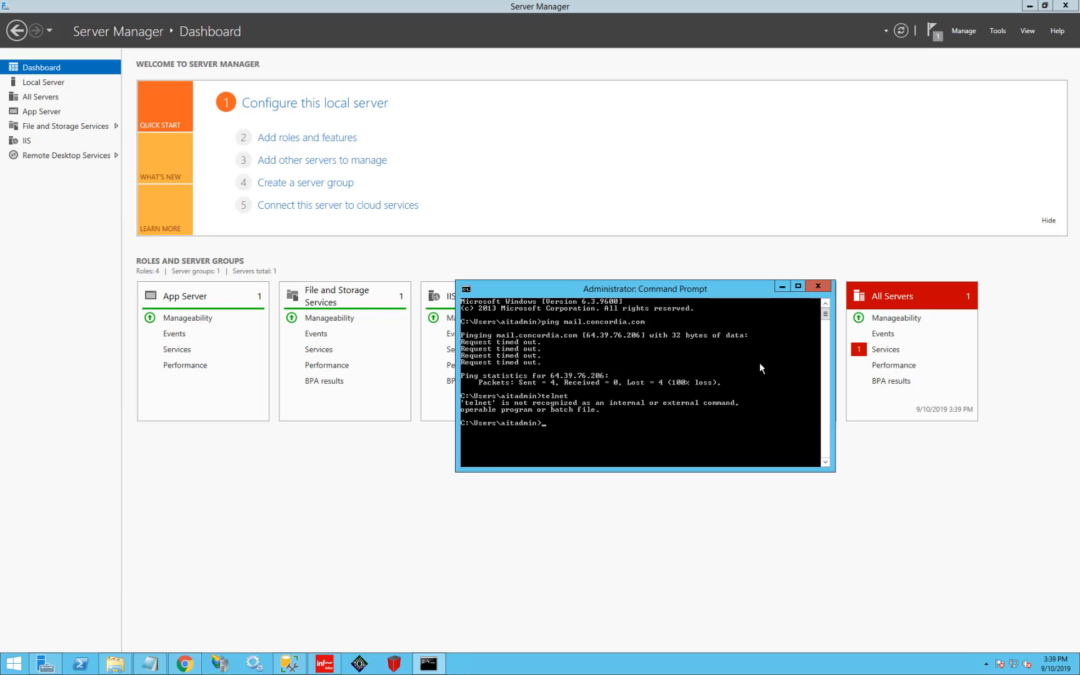
pyautogui.click(818, 287)
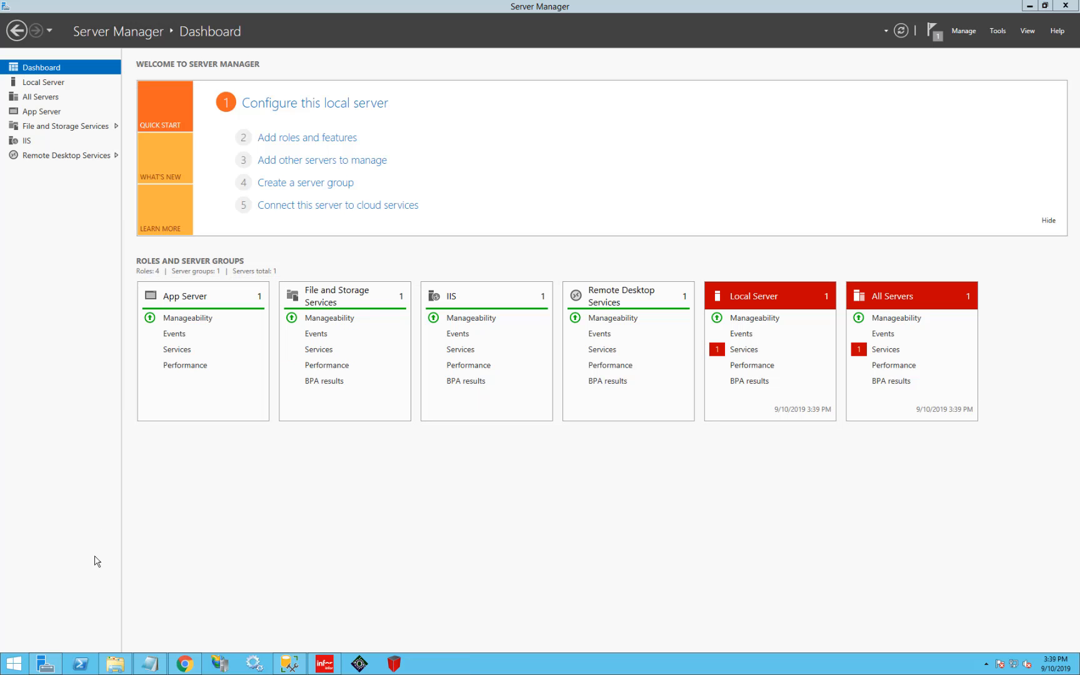
pyautogui.click(16, 667)
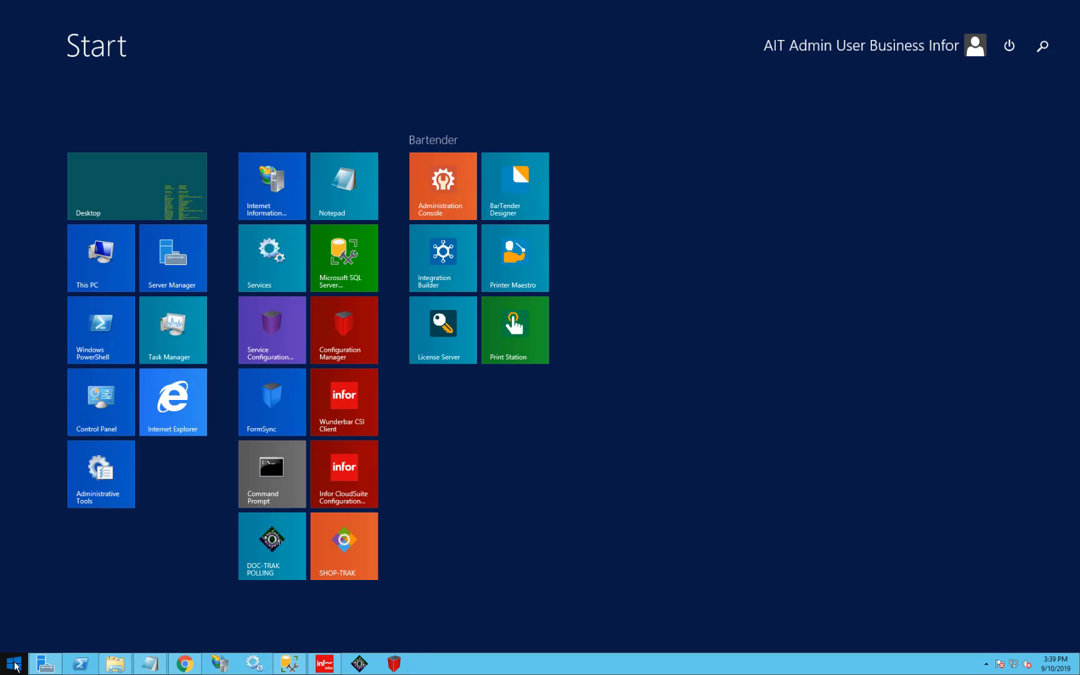
pyautogui.write('cmd')
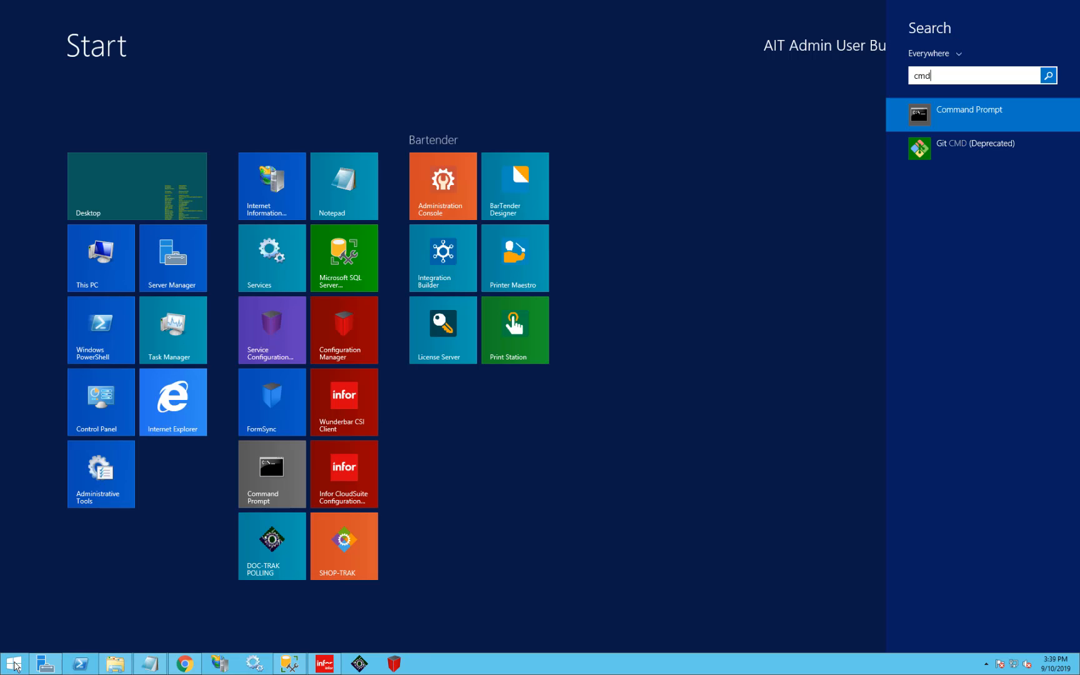
pyautogui.press('Return')
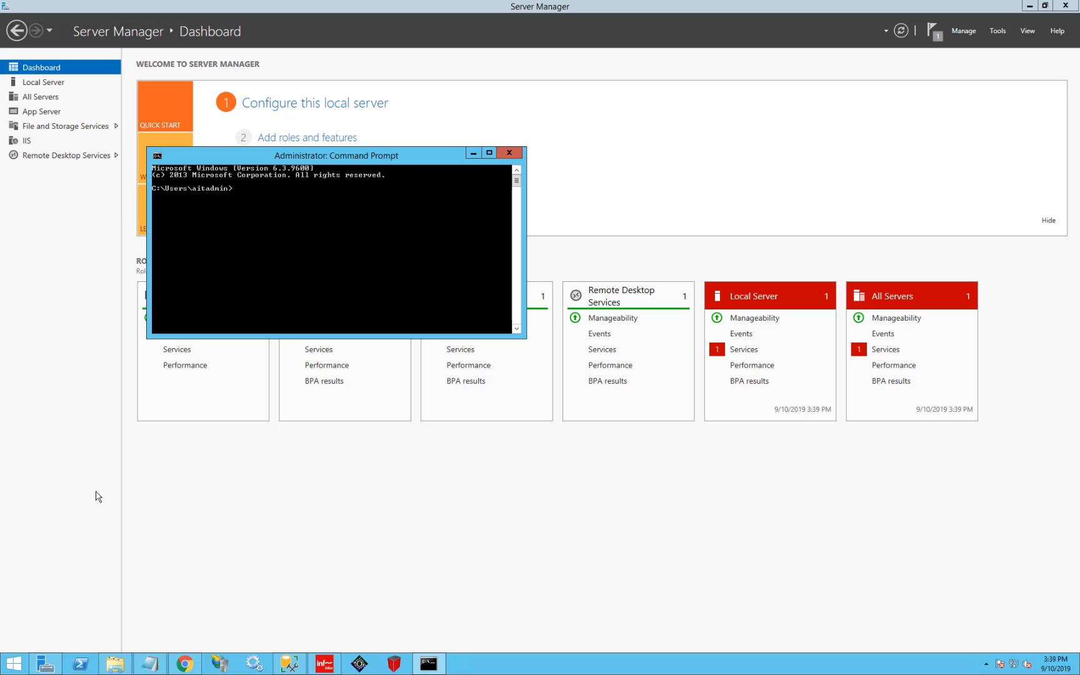
# - Reposition the Command Prompt window and test the mail server connection with telnet mail.concordia.com 25
pyautogui.moveTo(309, 160); pyautogui.dragTo(426, 294)
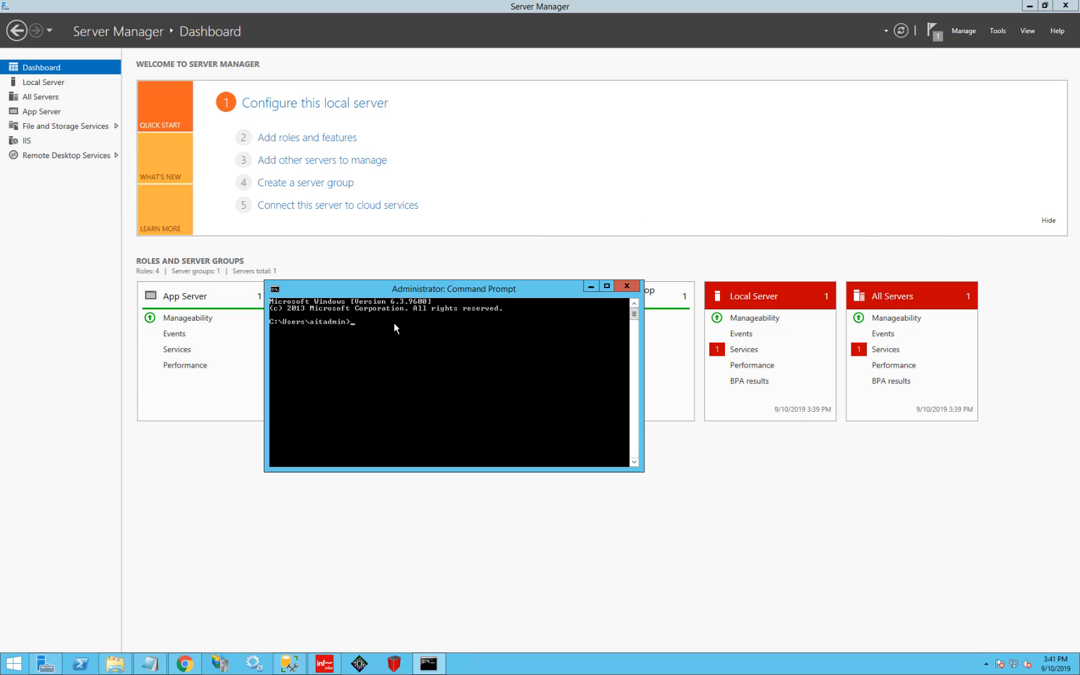
pyautogui.write('telnet mail.concordia.com 25')
pyautogui.press('Return')
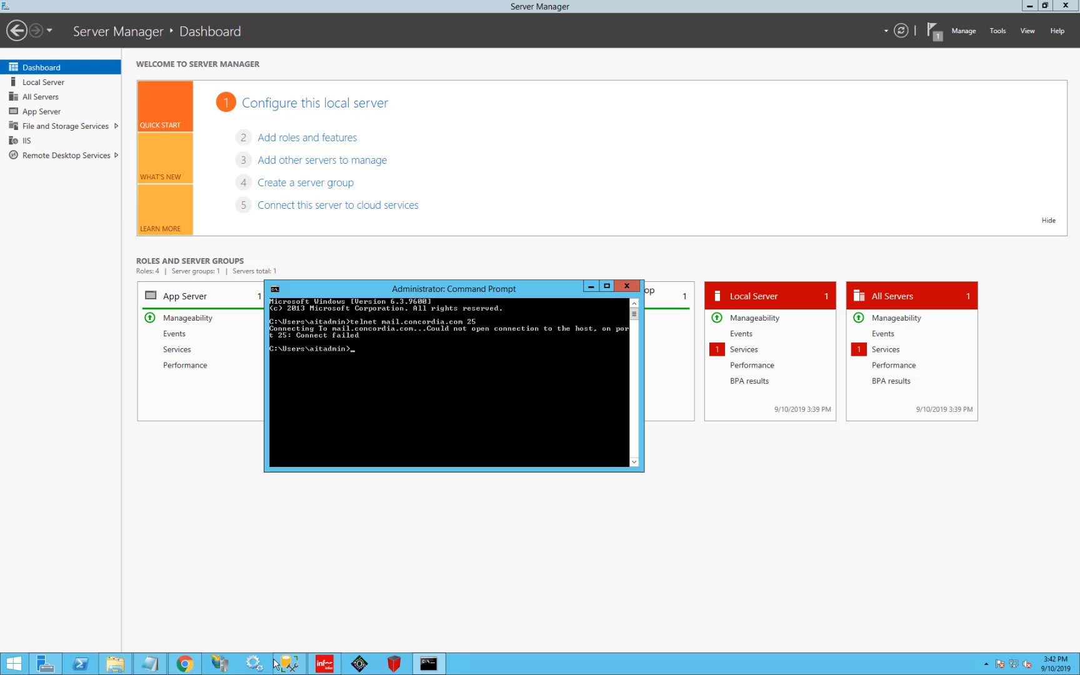
# - Switch to Infor CloudSuite Industrial and copy the SMTP server name smtpout.secureserver.net from the WBGROUP intranet's reporting settings
pyautogui.click(326, 664)
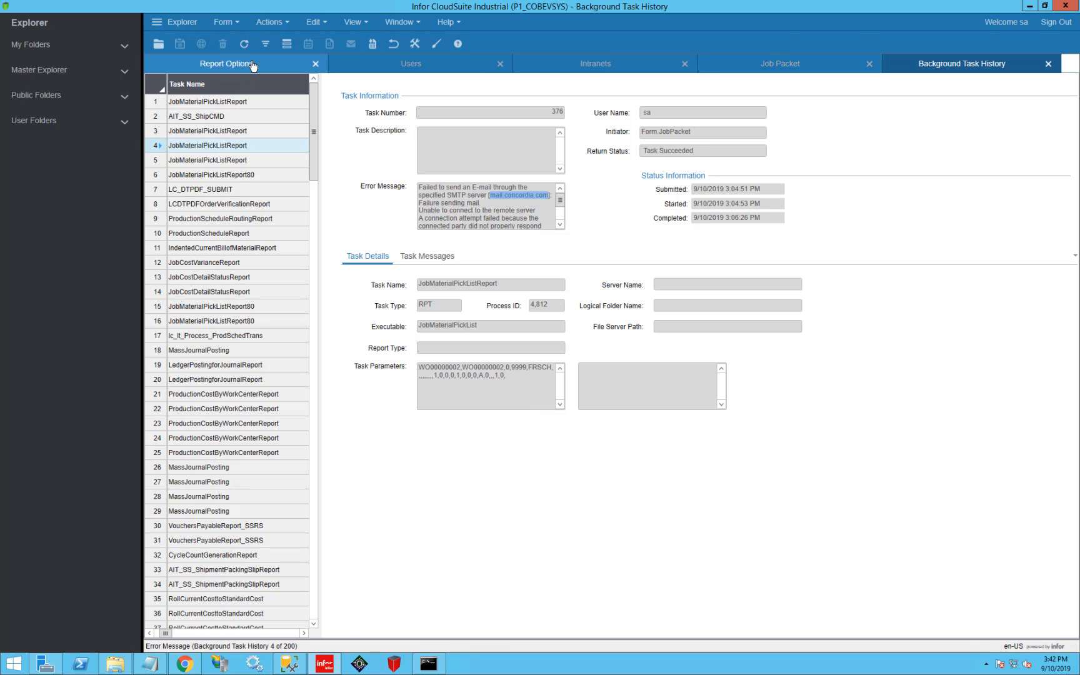
pyautogui.click(565, 73)
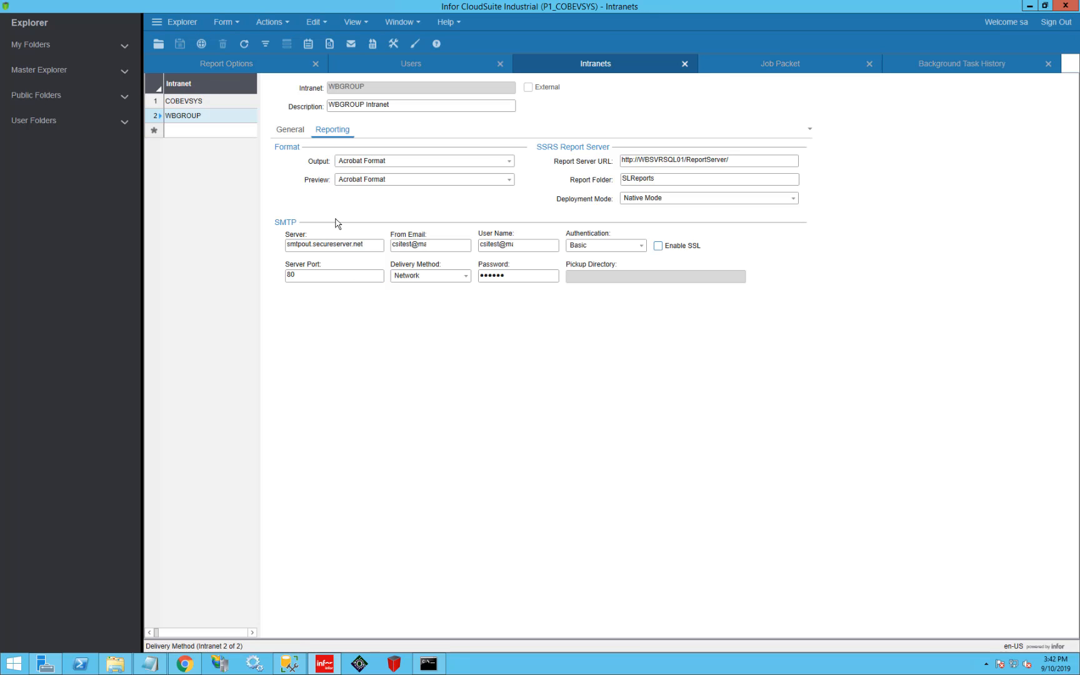
pyautogui.moveTo(364, 244); pyautogui.dragTo(270, 242)
pyautogui.hotkey('ctrl', 'c')
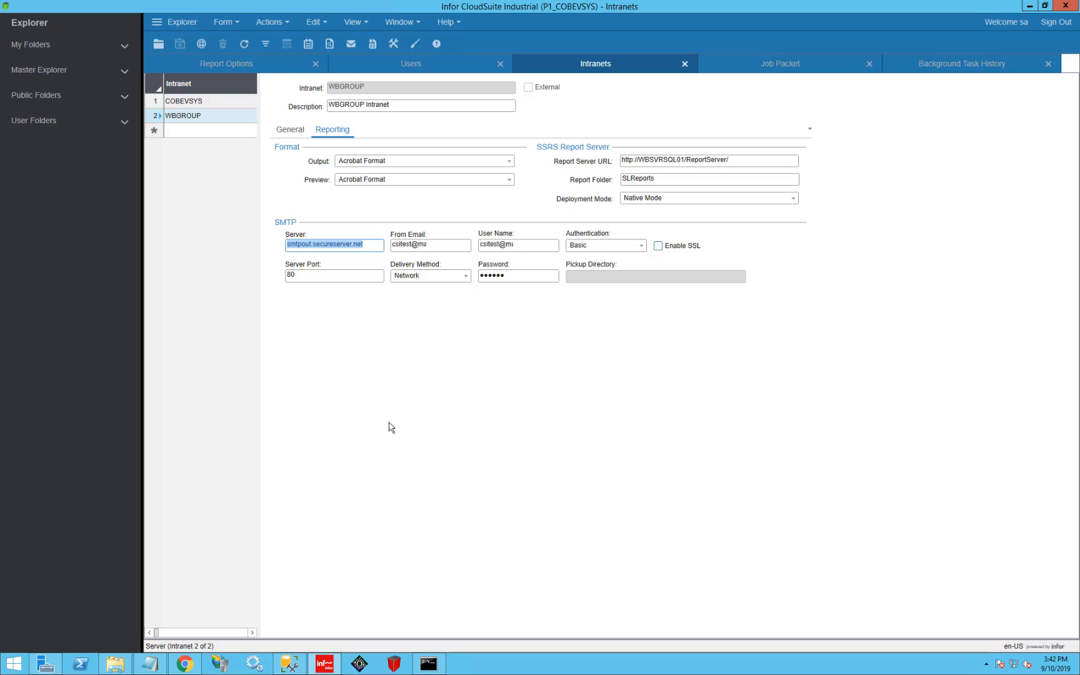
# - Switch to Command Prompt, move it below the SMTP settings, and open a telnet connection to smtpout.secureserver.net using the copied name
pyautogui.click(431, 667)
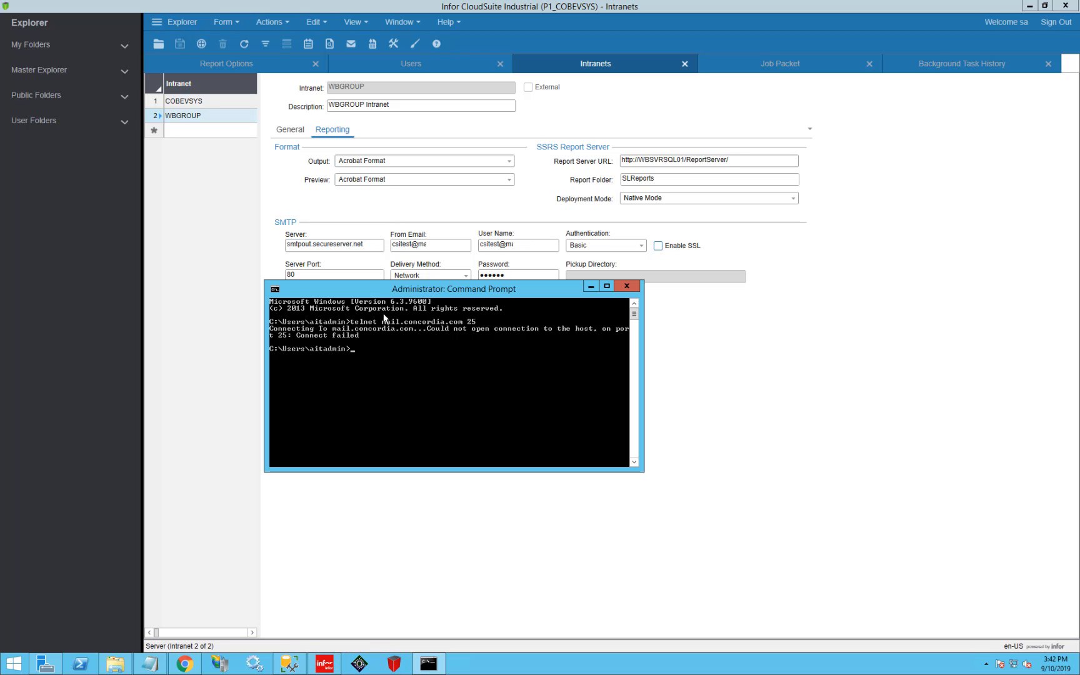
pyautogui.moveTo(373, 294); pyautogui.dragTo(400, 362)
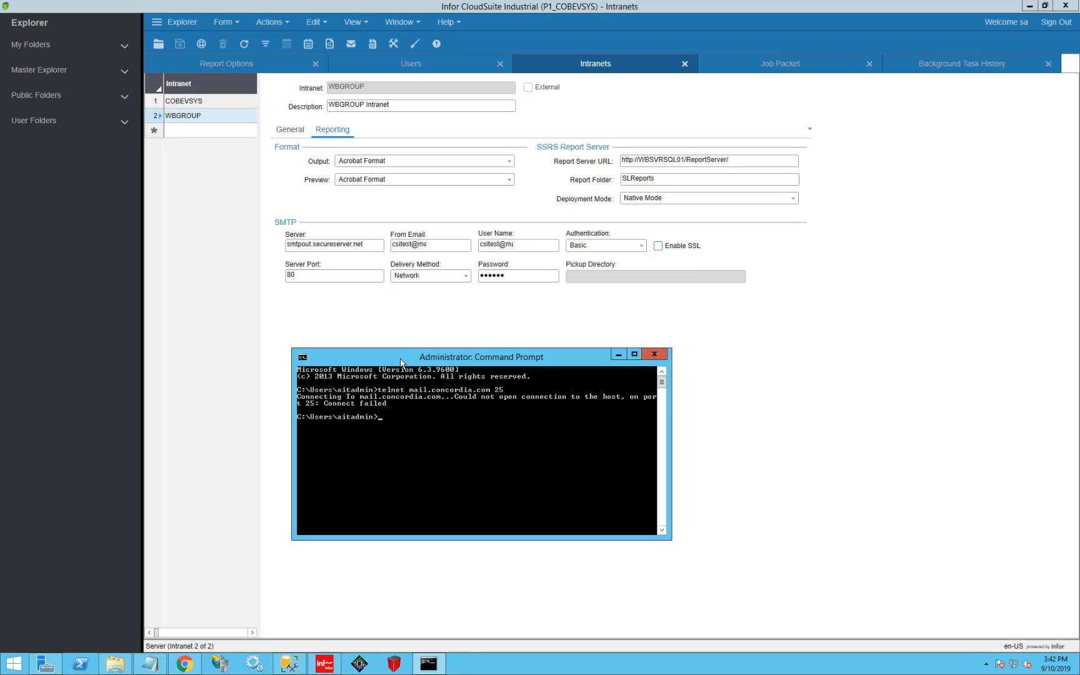
pyautogui.write('telnet')
pyautogui.rightClick(415, 417)
pyautogui.click(443, 451)
pyautogui.press('Return')
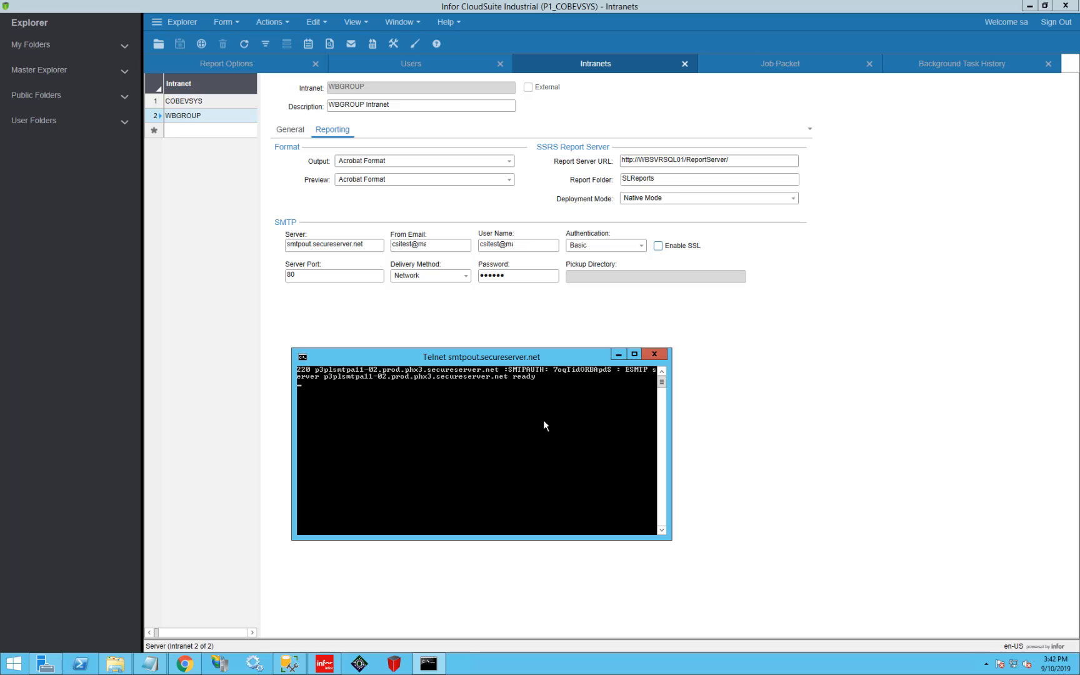
# - Send the ELO and HELO commands to the connected SMTP server
pyautogui.write('ELO')
pyautogui.press('Return')
pyautogui.write('HELO')
pyautogui.press('Return')
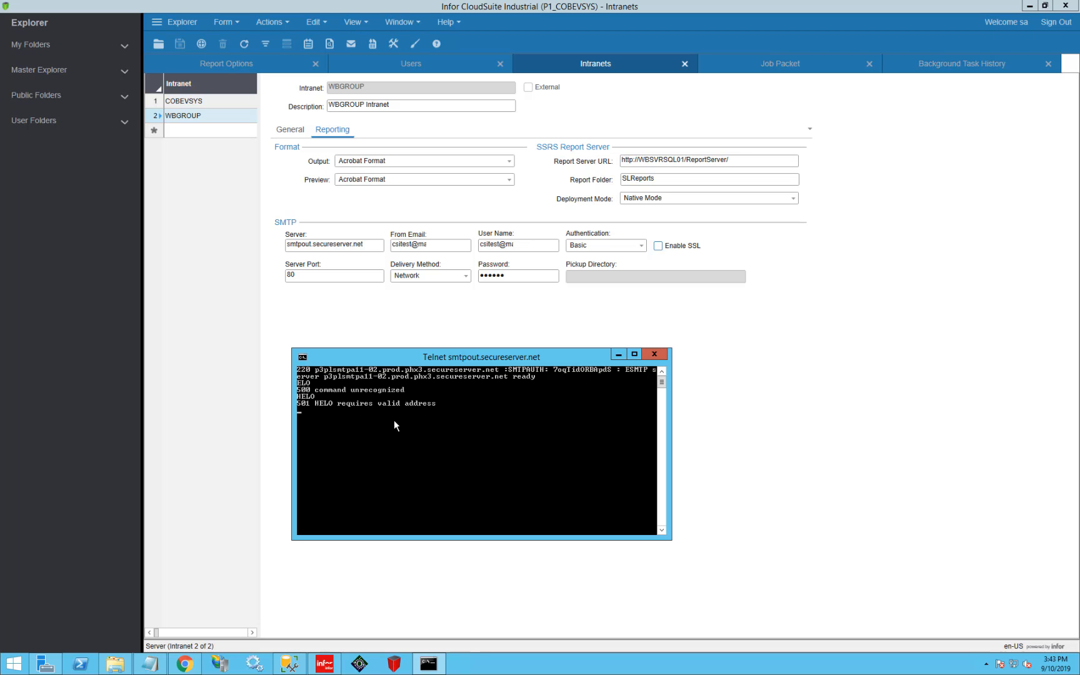
# - Try to end the telnet session with an interrupt and the commands q, qu, by and ex
pyautogui.hotkey('ctrl', 'c')
pyautogui.press('Return')
pyautogui.write('q')
pyautogui.press('Return')
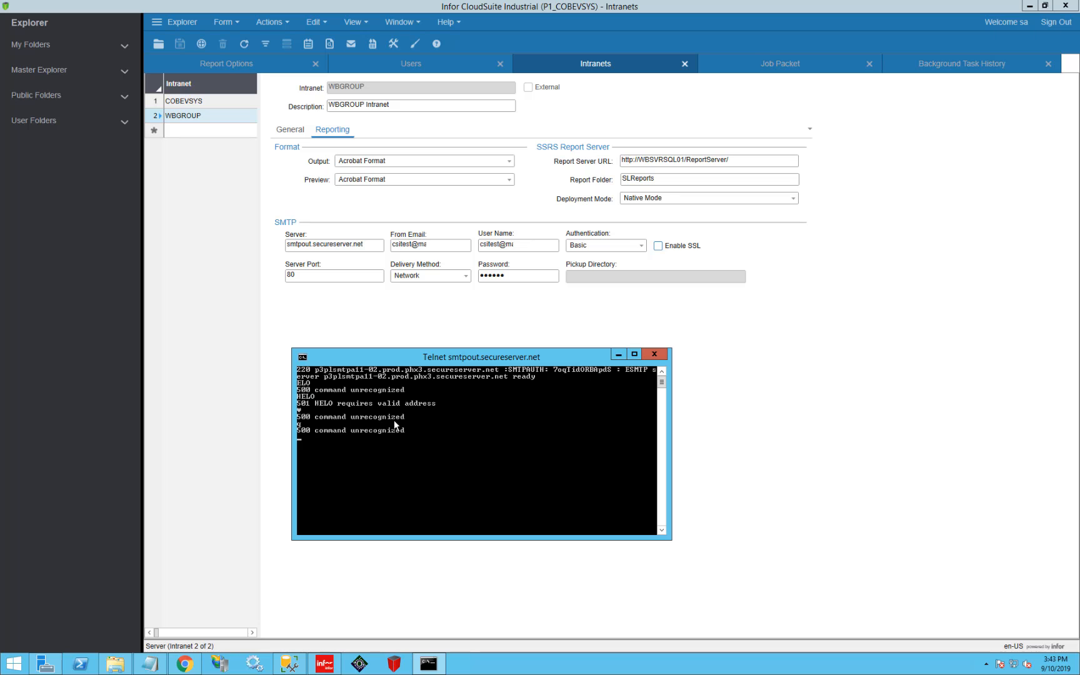
pyautogui.write('qu')
pyautogui.press('Return')
pyautogui.write('by')
pyautogui.press('Return')
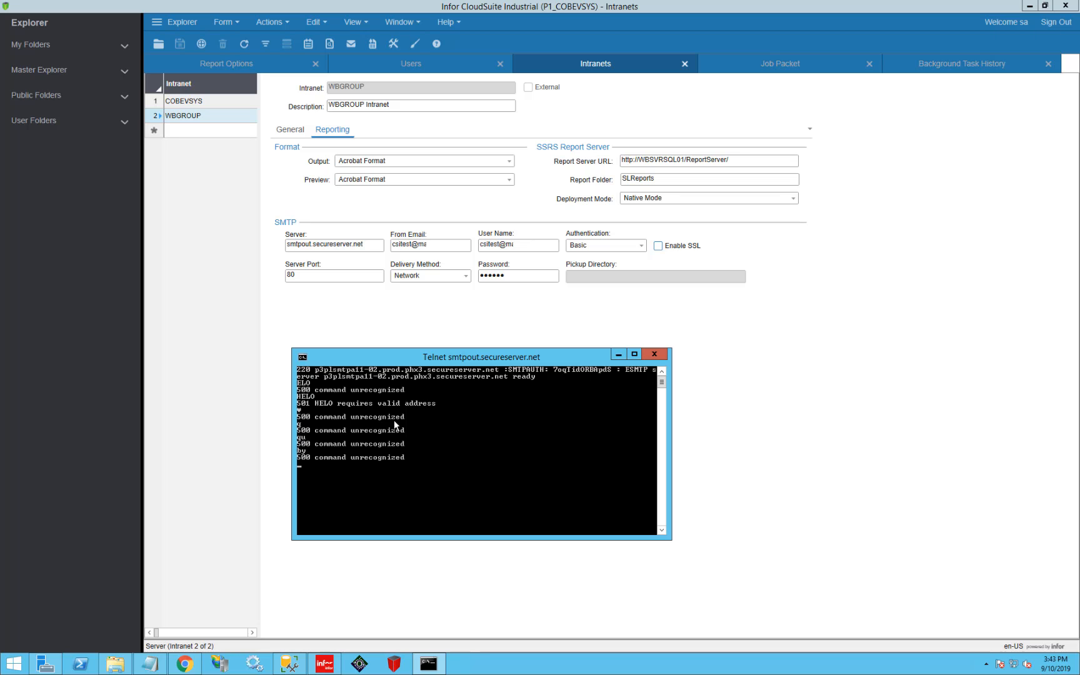
pyautogui.write('ex')
pyautogui.press('Return')
# - End the telnet session with the quit command and move the Command Prompt window up over the SMTP settings
pyautogui.write('quit')
pyautogui.press('Return')
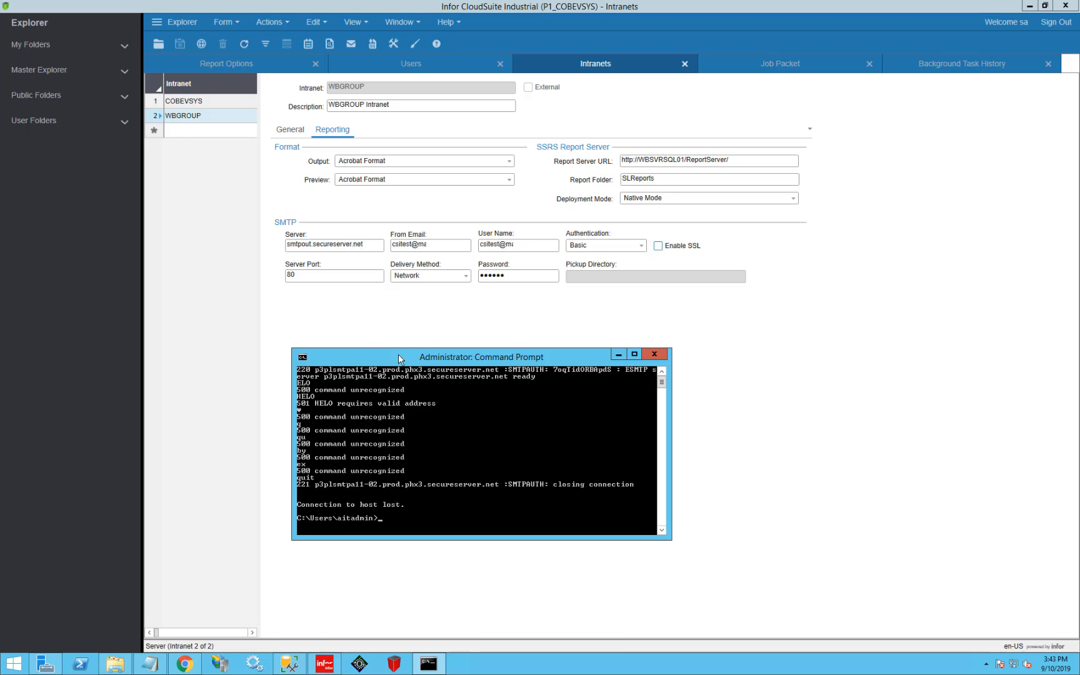
pyautogui.moveTo(398, 354); pyautogui.dragTo(470, 250)
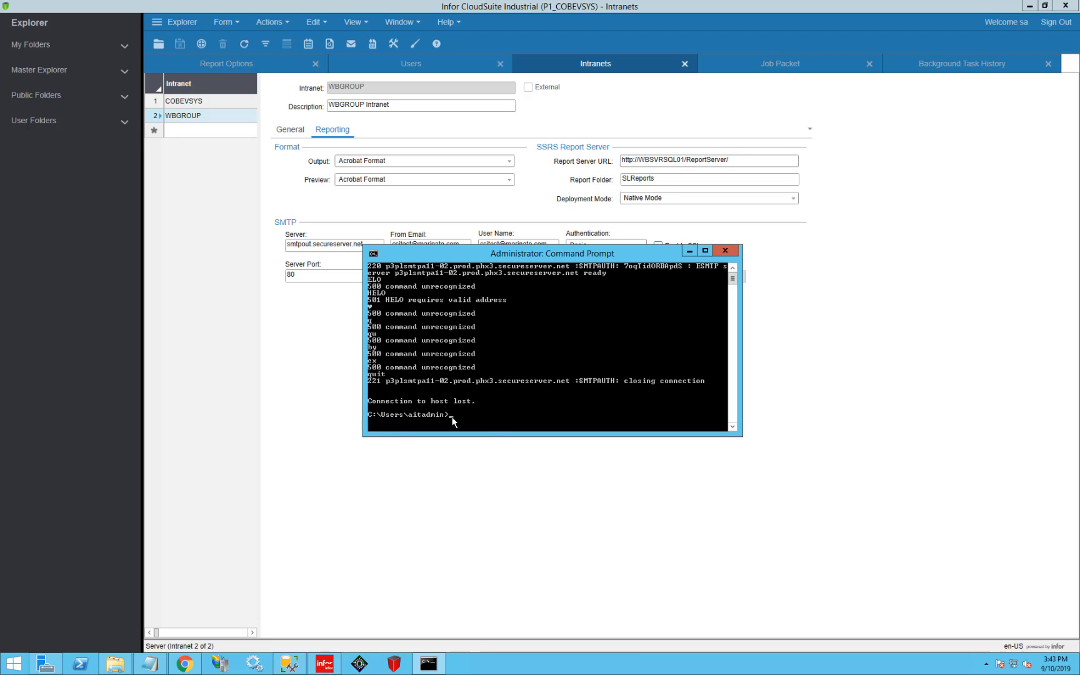
# - Return to Infor CloudSuite Industrial and bring up the Background Task History form again
pyautogui.click(474, 195)
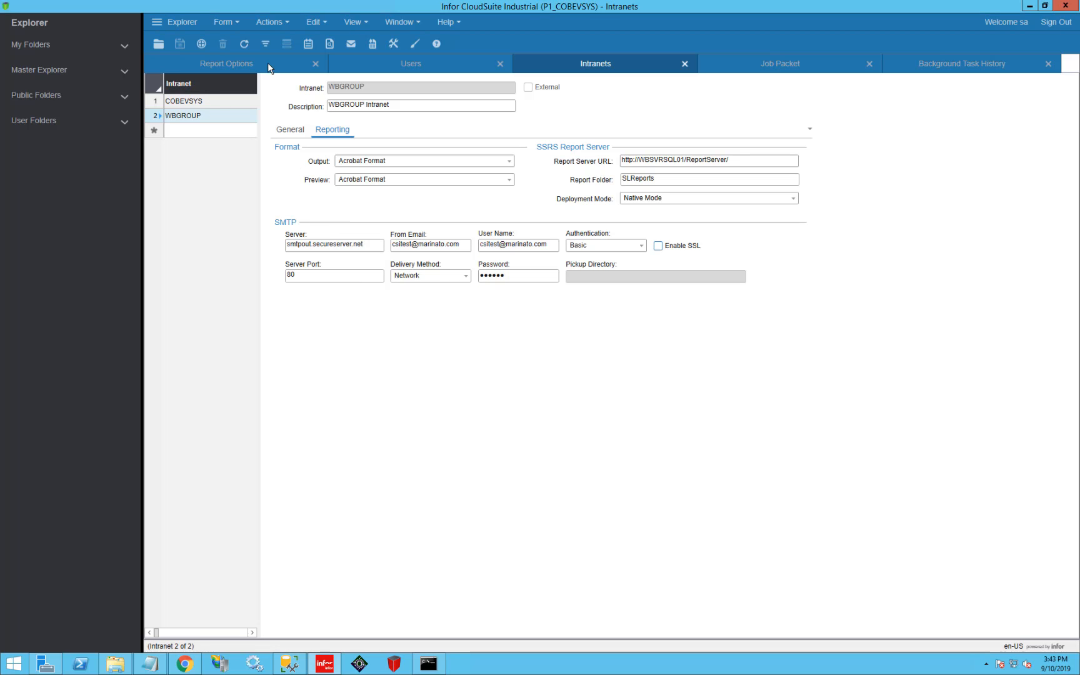
pyautogui.click(973, 68)
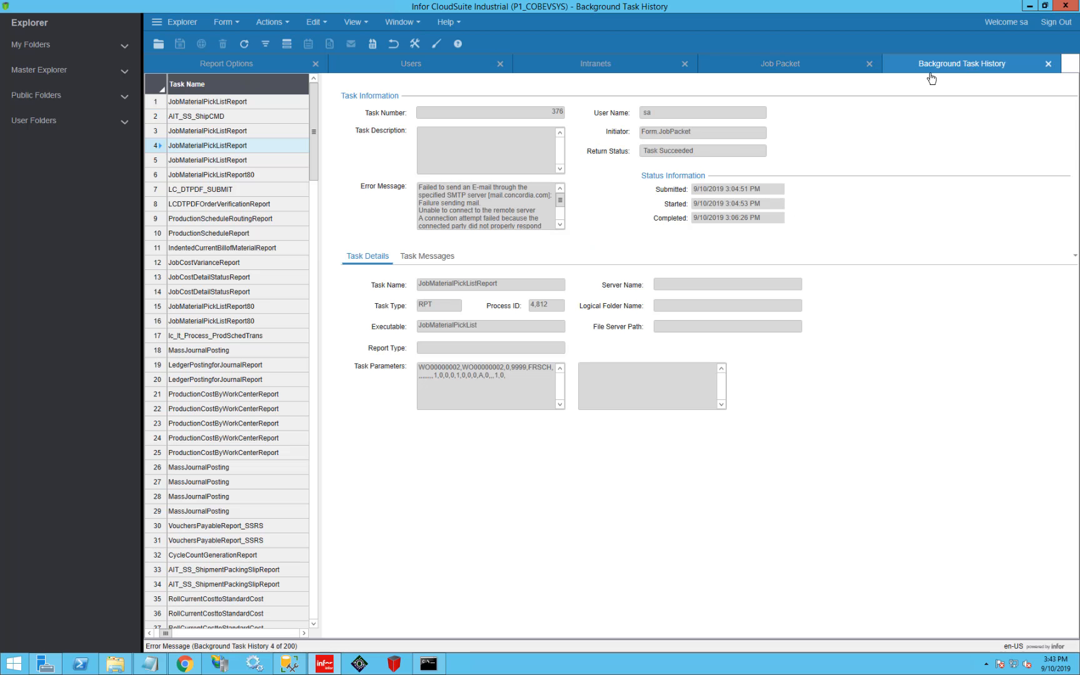
# - Review the email error message of the selected pick list task and check the Report Options form before returning to Background Task History
pyautogui.moveTo(480, 188); pyautogui.dragTo(495, 211)
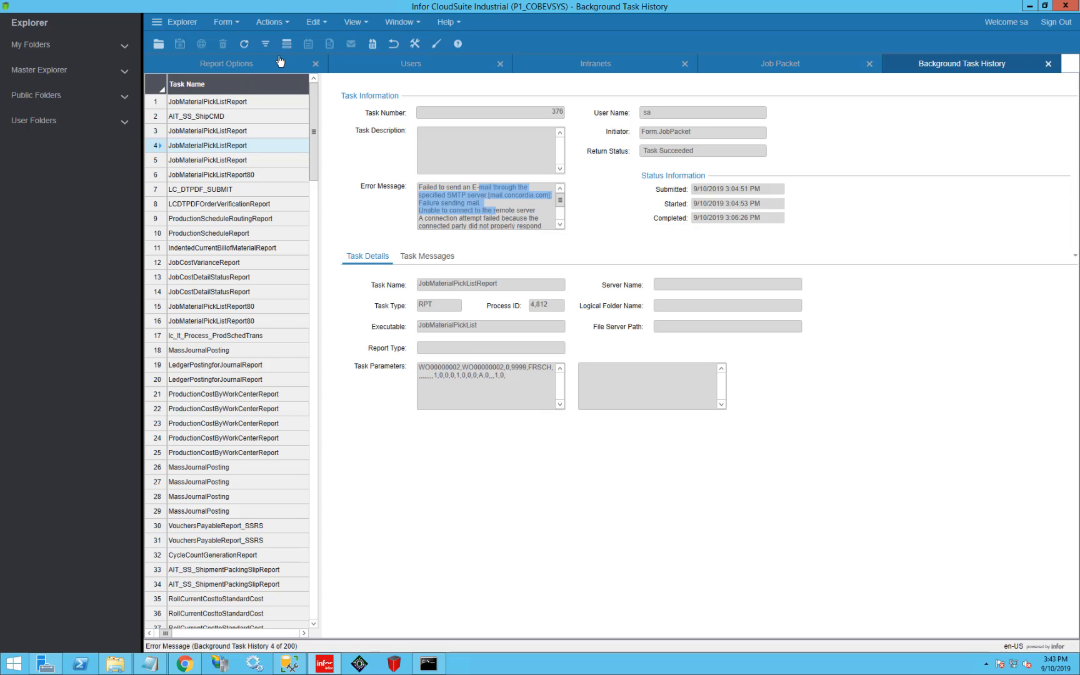
pyautogui.click(256, 65)
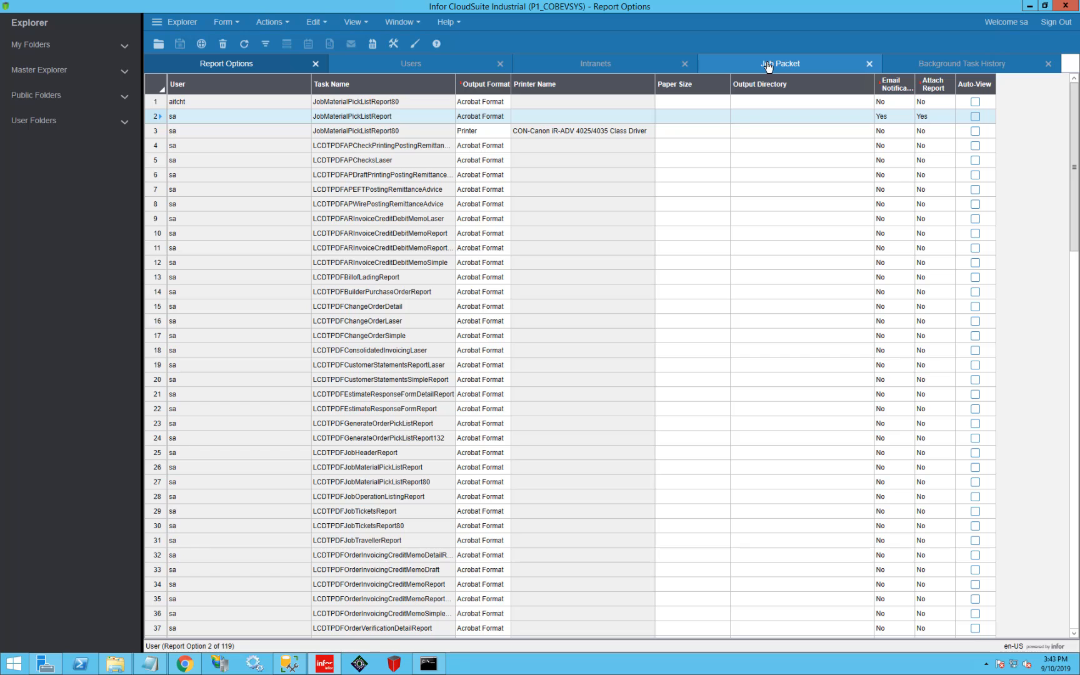
pyautogui.click(968, 65)
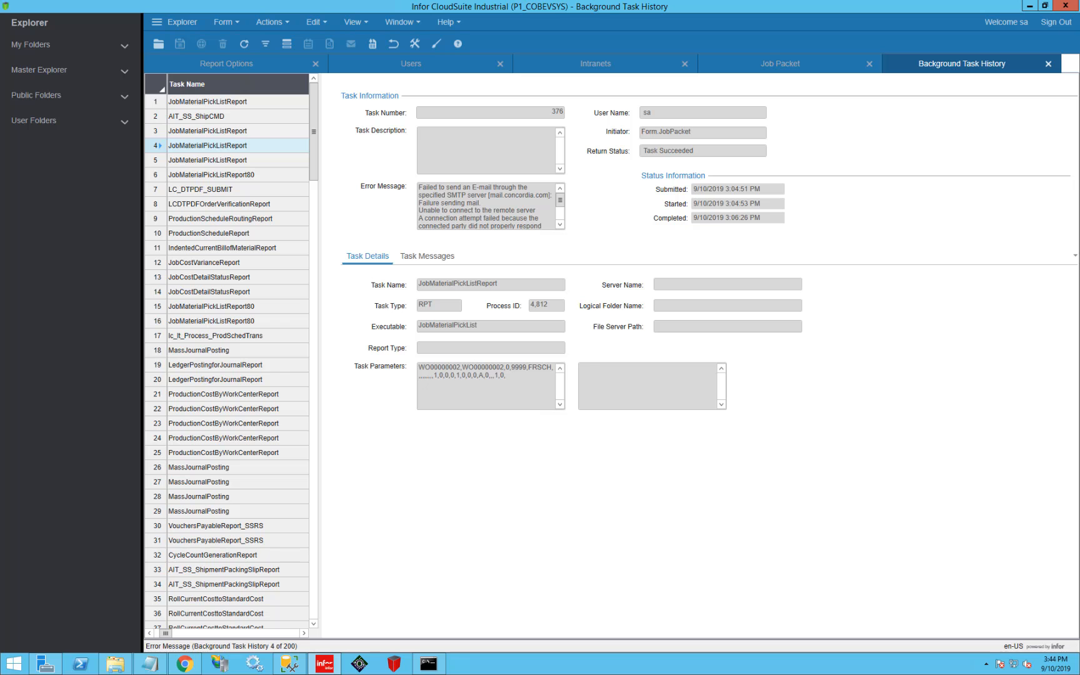
# - Open the attachment JobMaterialPickList_COBEVSYS_379.pdf from the task completion email, look through its first pages and close the PDF
pyautogui.moveTo(764, 265); pyautogui.dragTo(505, 86)
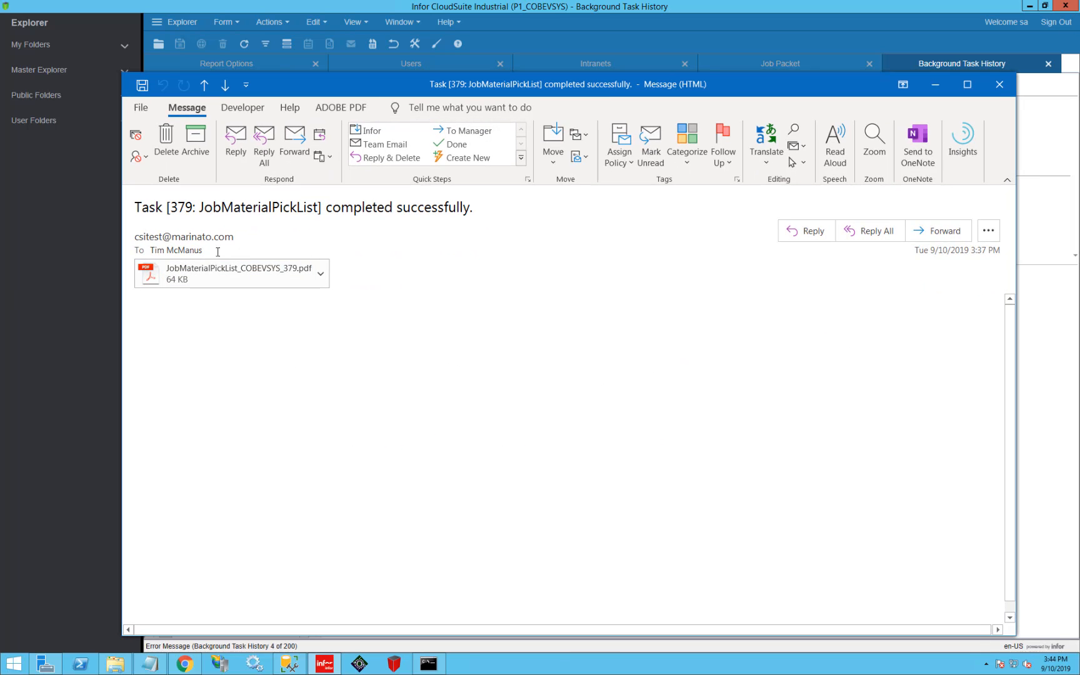
pyautogui.click(217, 275)
pyautogui.doubleClick(219, 279)
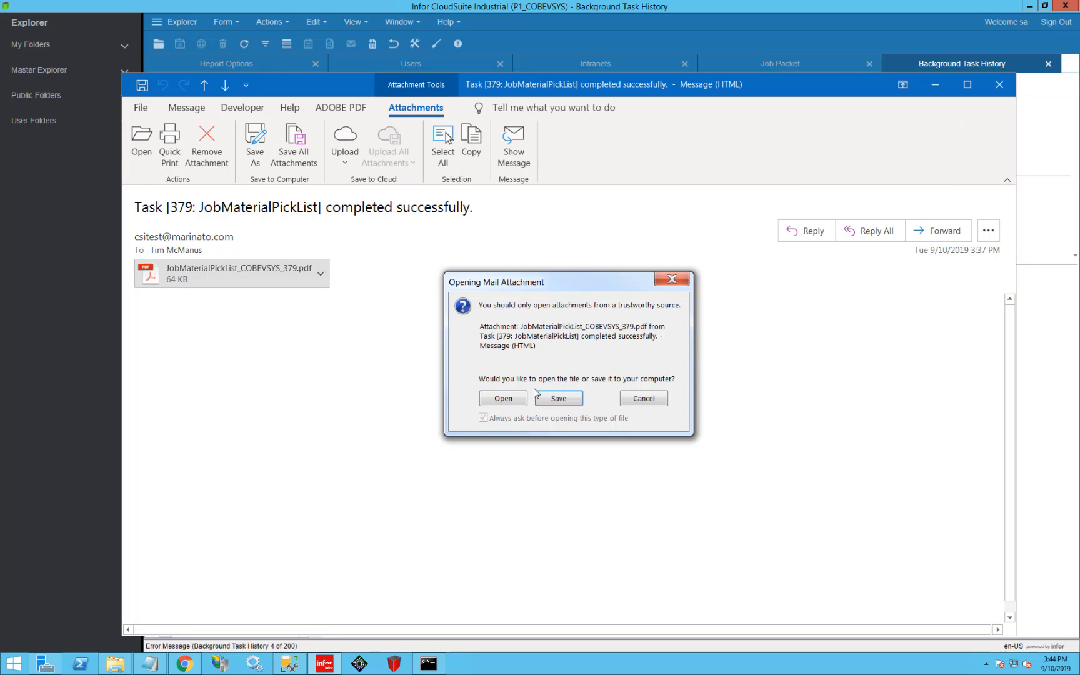
pyautogui.click(502, 398)
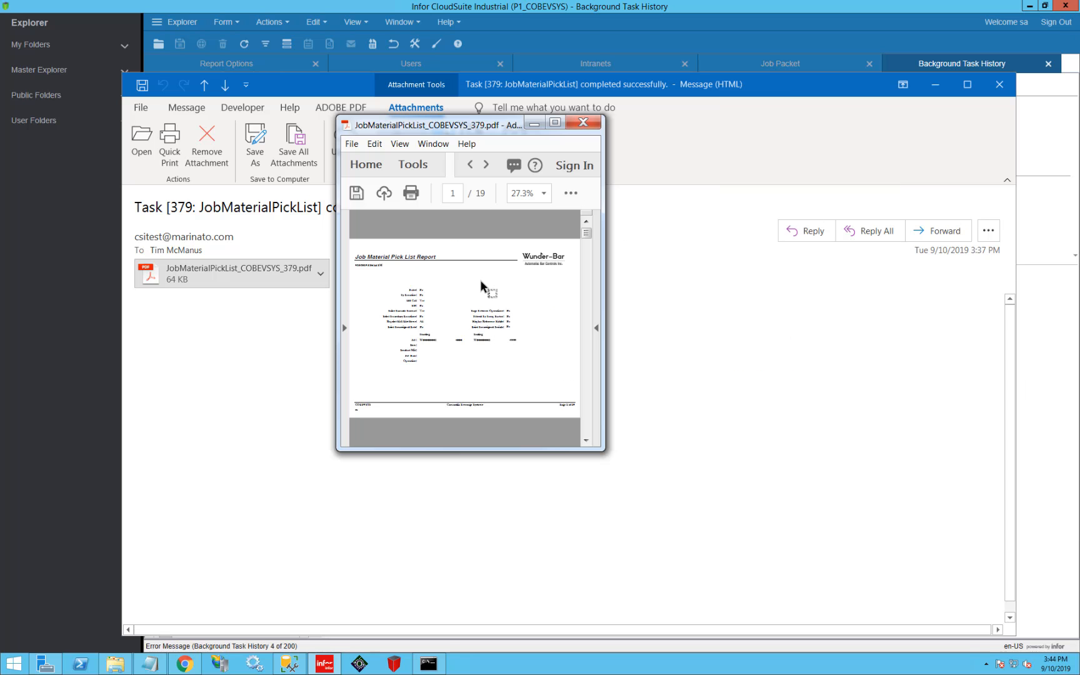
pyautogui.scroll(-2, 480, 280)
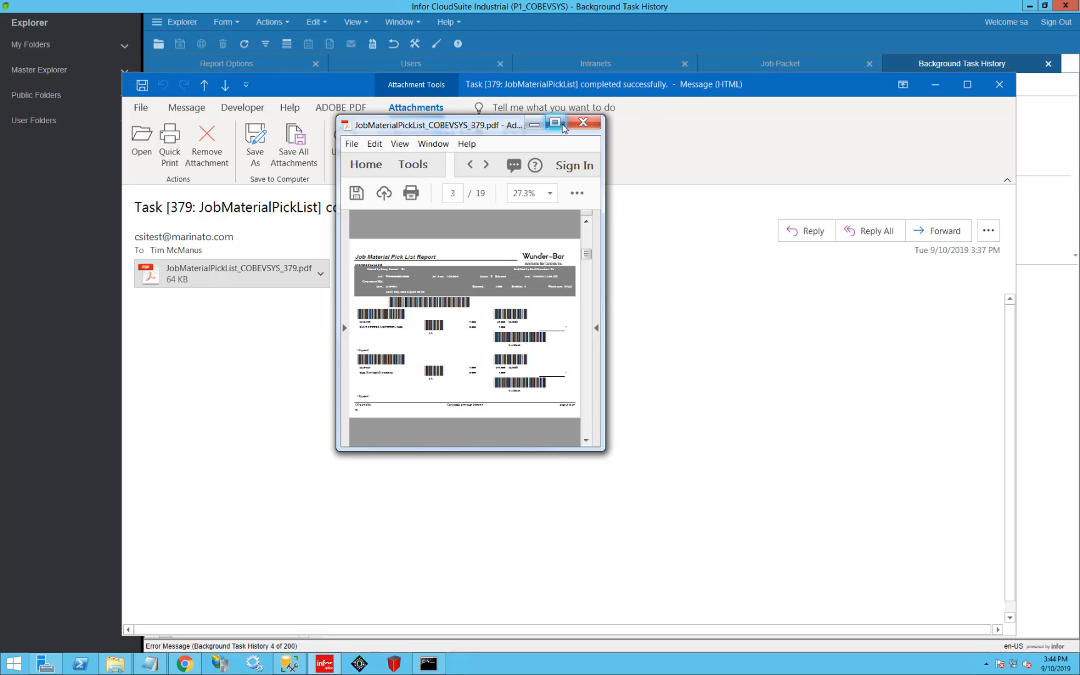
pyautogui.click(583, 122)
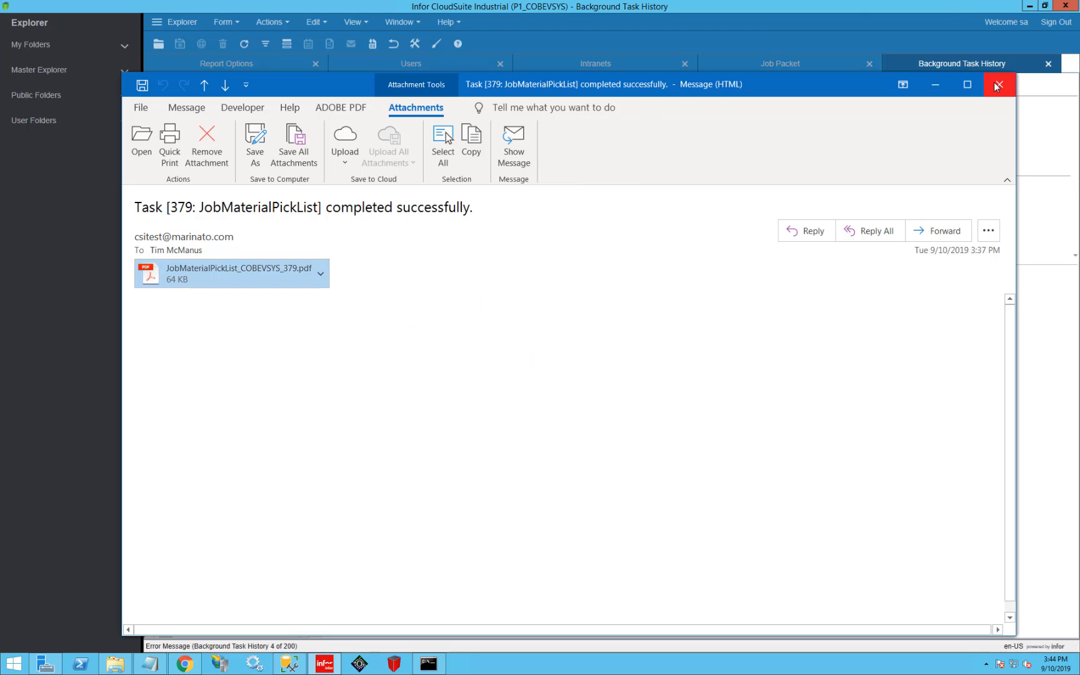